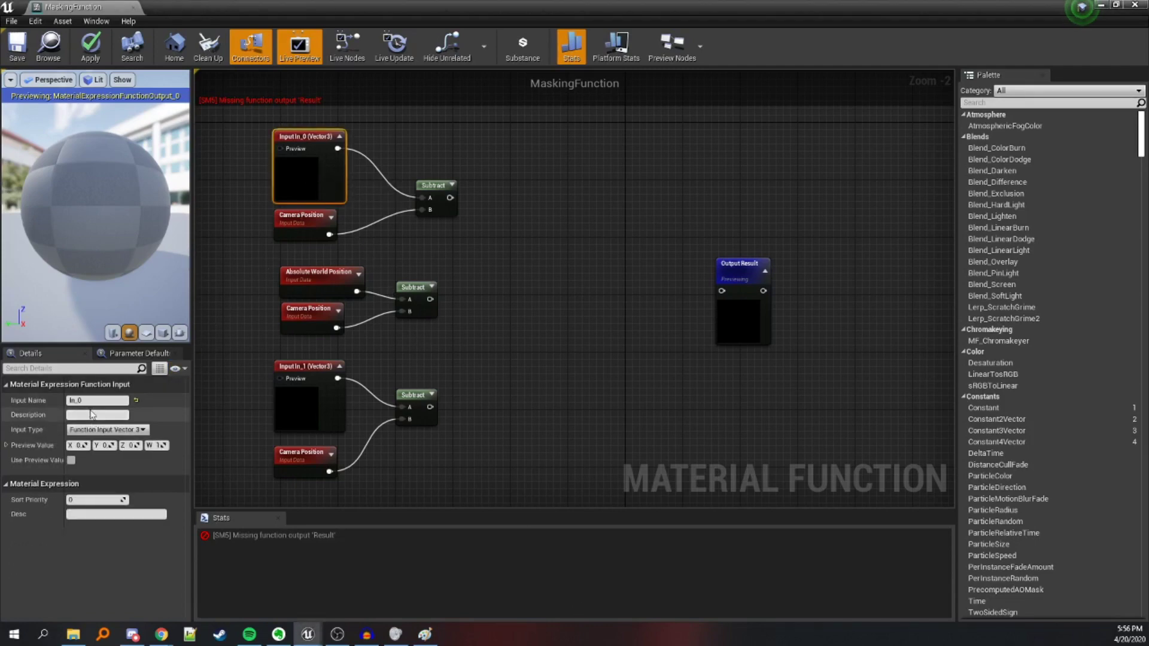
Select the first function input's Input Name field to rename it
left_click(99, 400)
Enter A as the first function input's name and C as the second's
type("A")
key("Return")
left_click(305, 398)
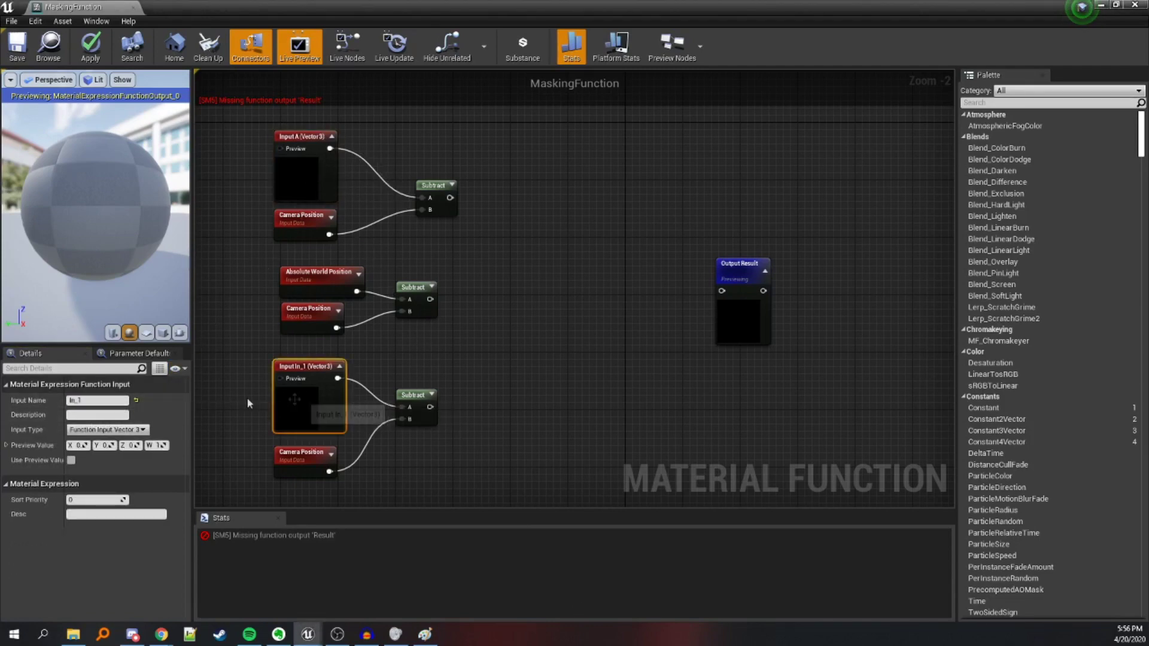
left_click(89, 400)
type("C")
key("Return")
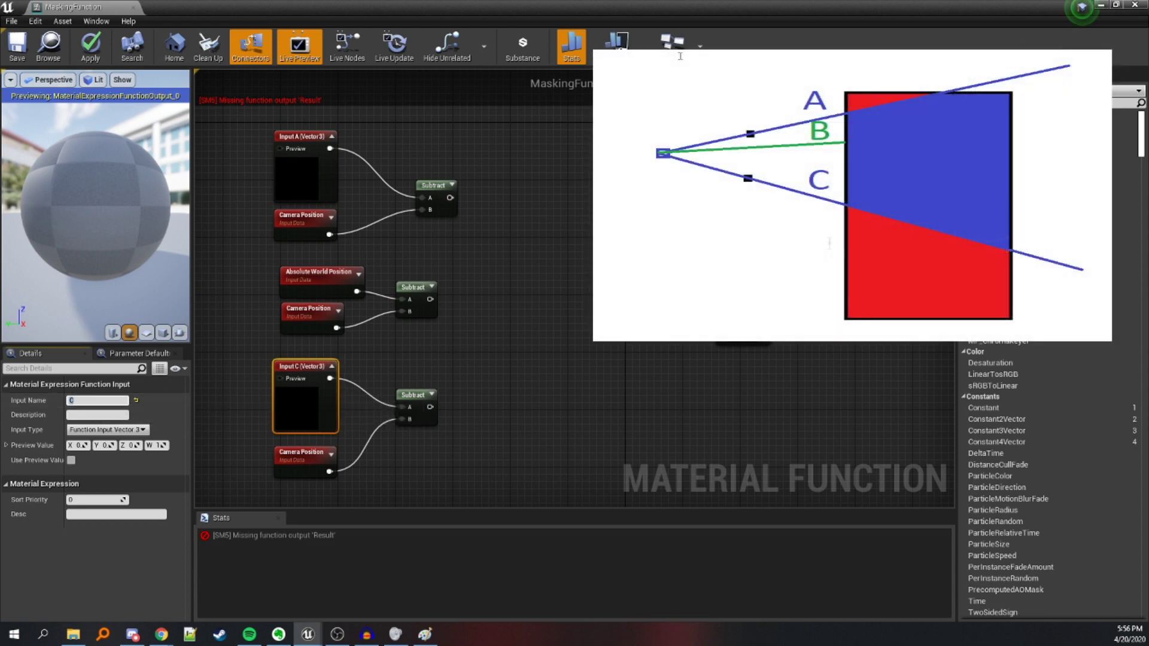
Box-select the Input A, world position and Input C Subtract node groups in turn
left_click_drag(526, 133, 260, 231)
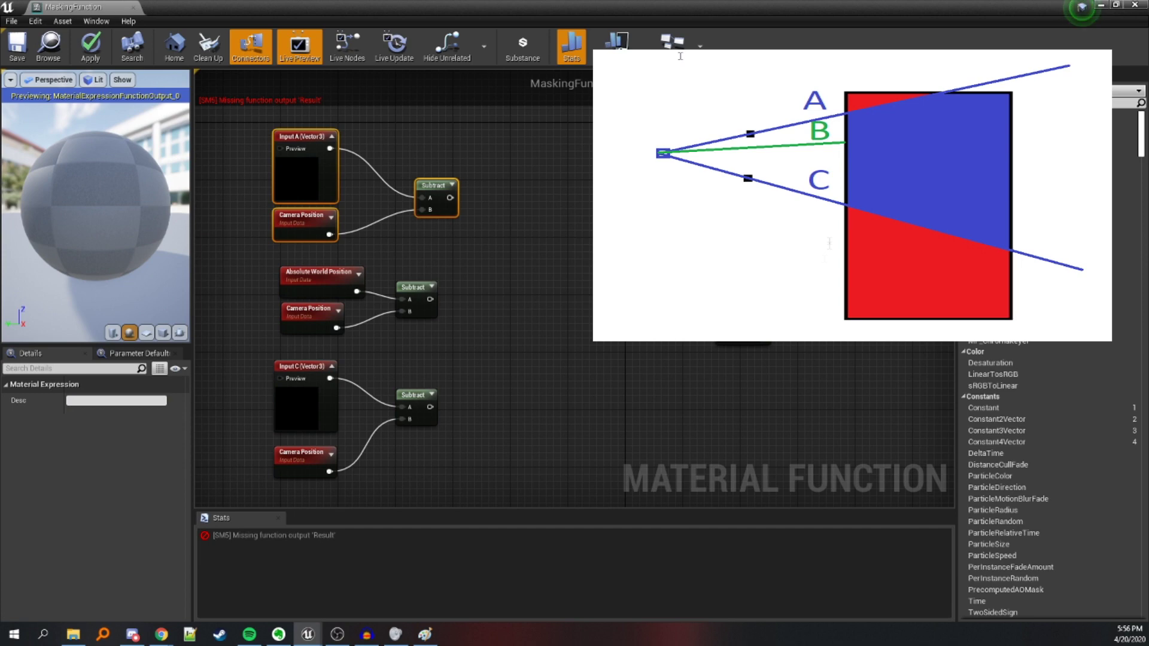
left_click_drag(259, 262, 437, 324)
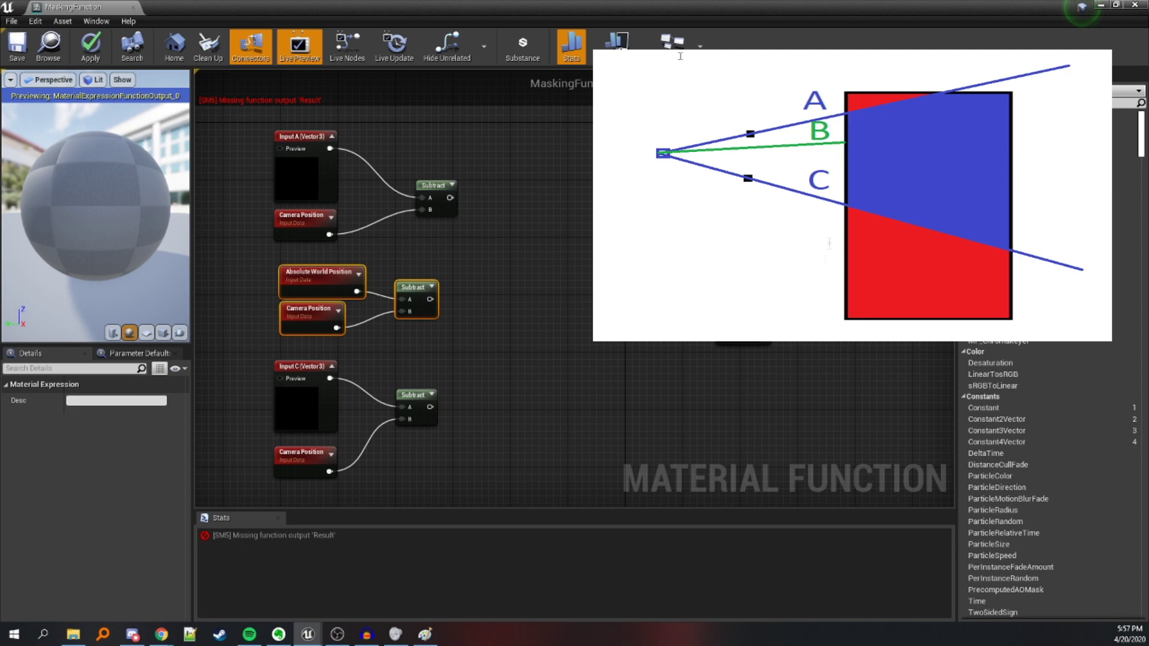
left_click_drag(241, 356, 446, 485)
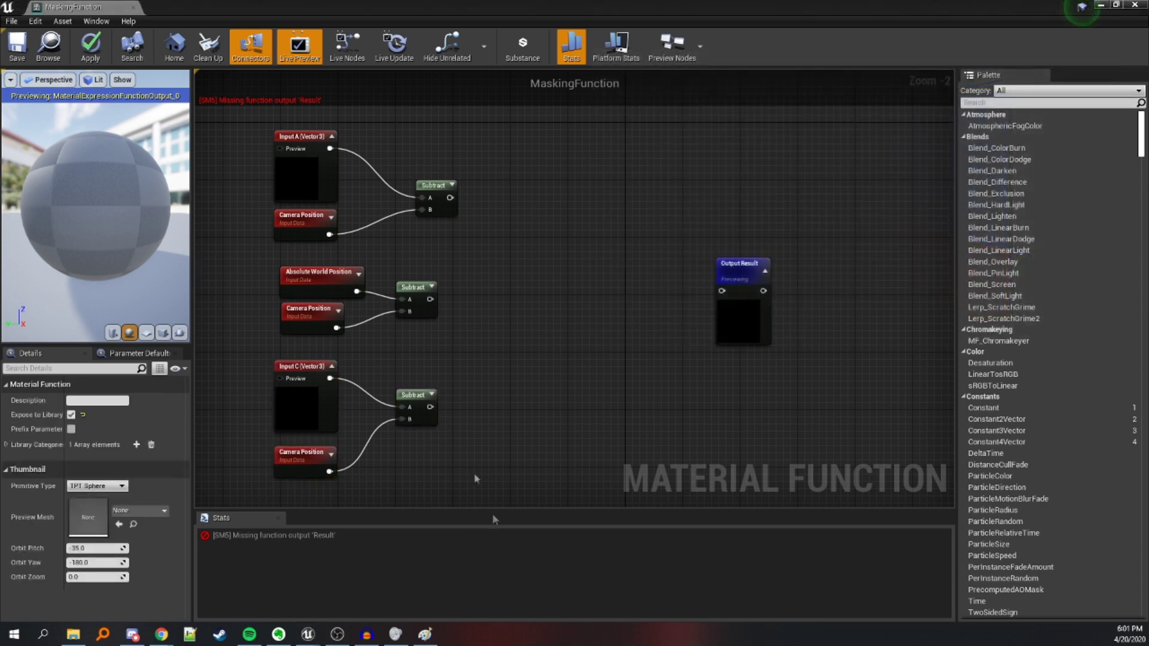
left_click_drag(496, 256, 267, 339)
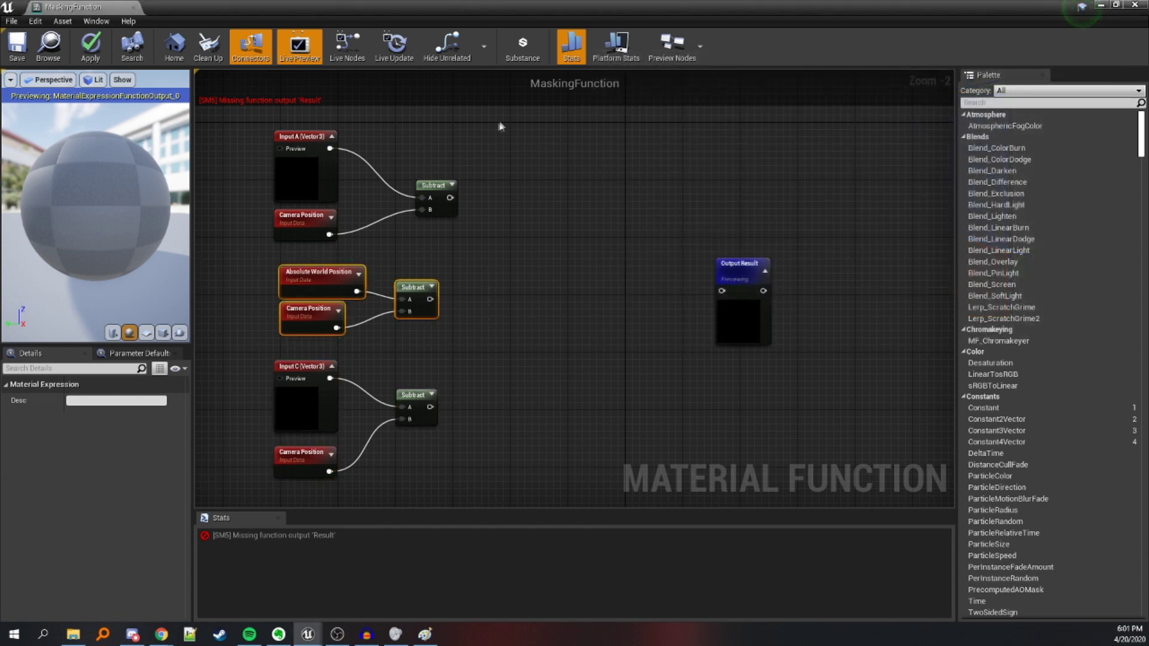
left_click_drag(500, 122, 273, 214)
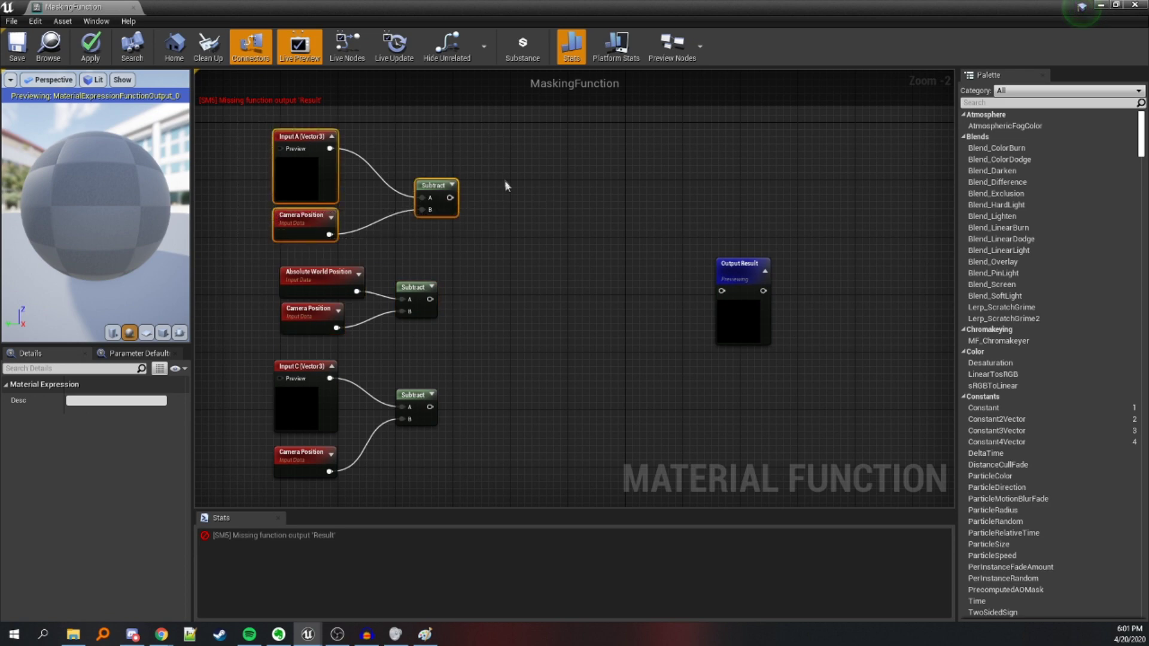
Add a CrossProduct2D node to the graph by searching 'cros'
right_click(507, 197)
left_click(508, 195)
right_click(526, 235)
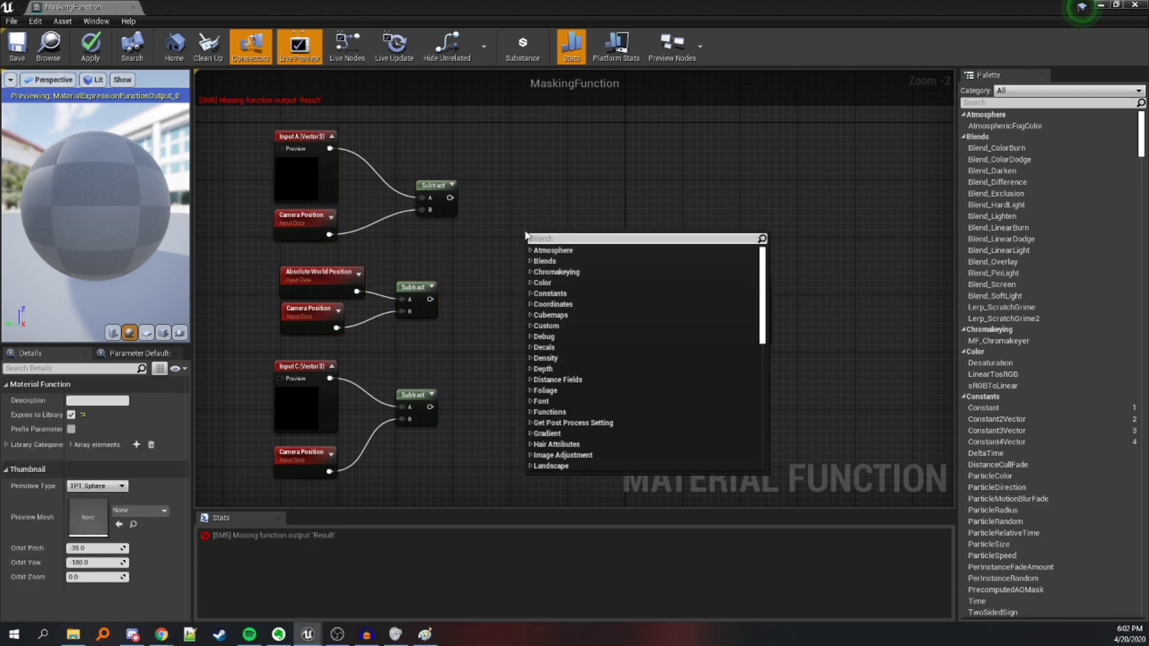
type("cros")
left_click(560, 281)
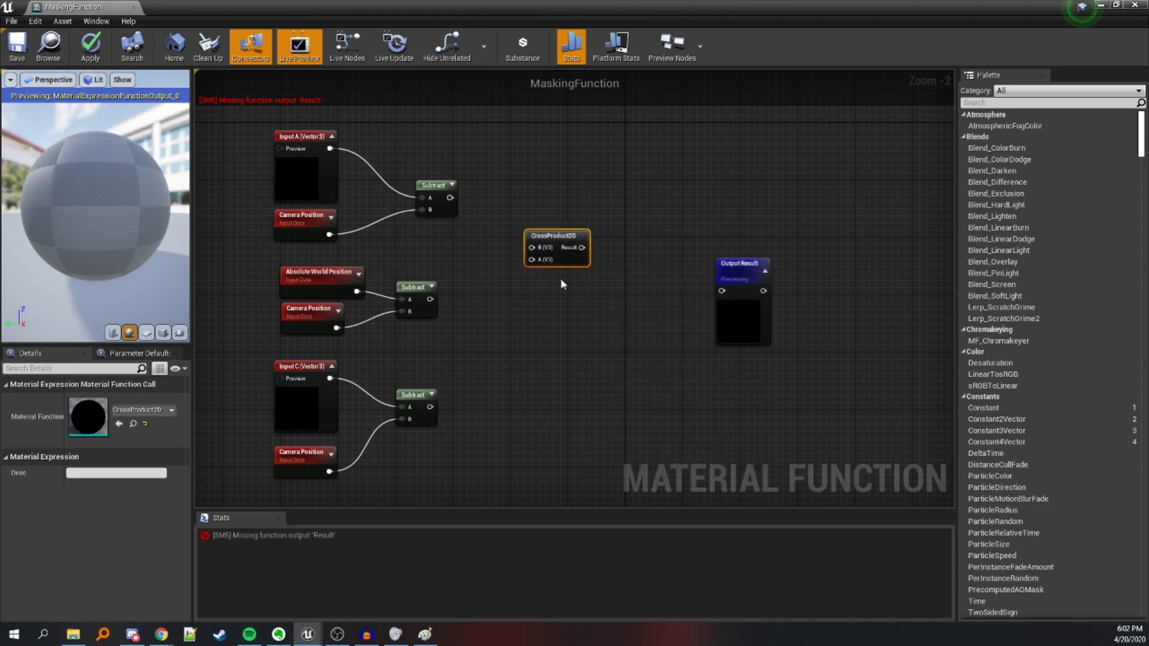
scroll(537, 270, "up", 2)
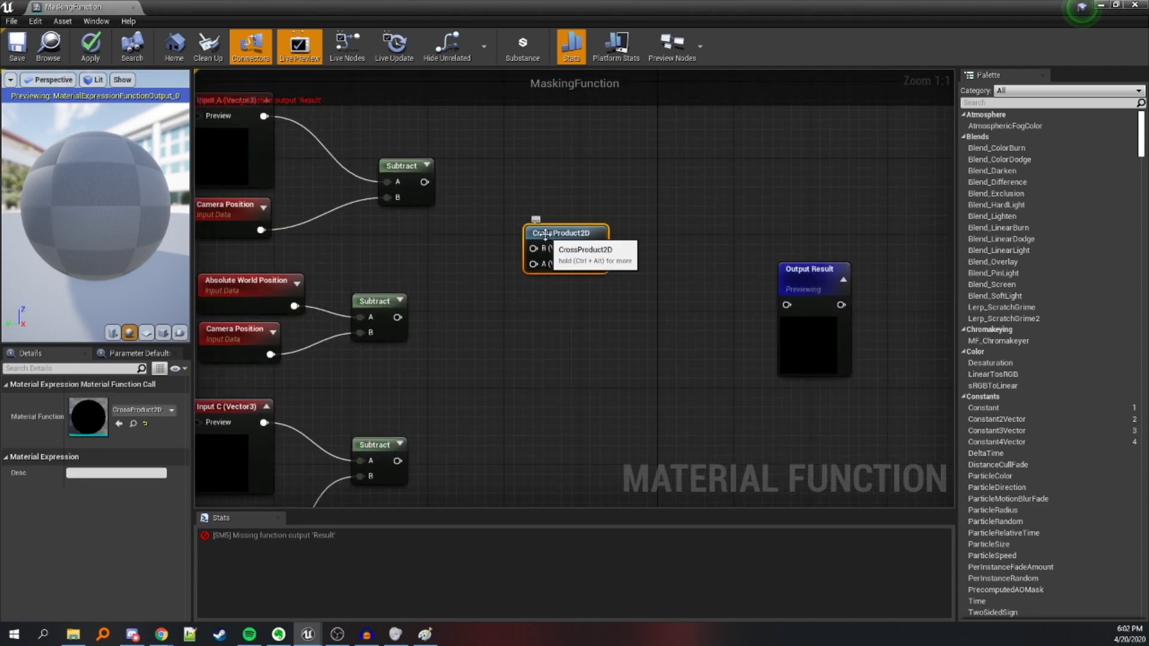
In CrossProduct2D's own function graph, give Input B a sort priority of 10
double_click(538, 271)
right_click_drag(480, 357, 941, 351)
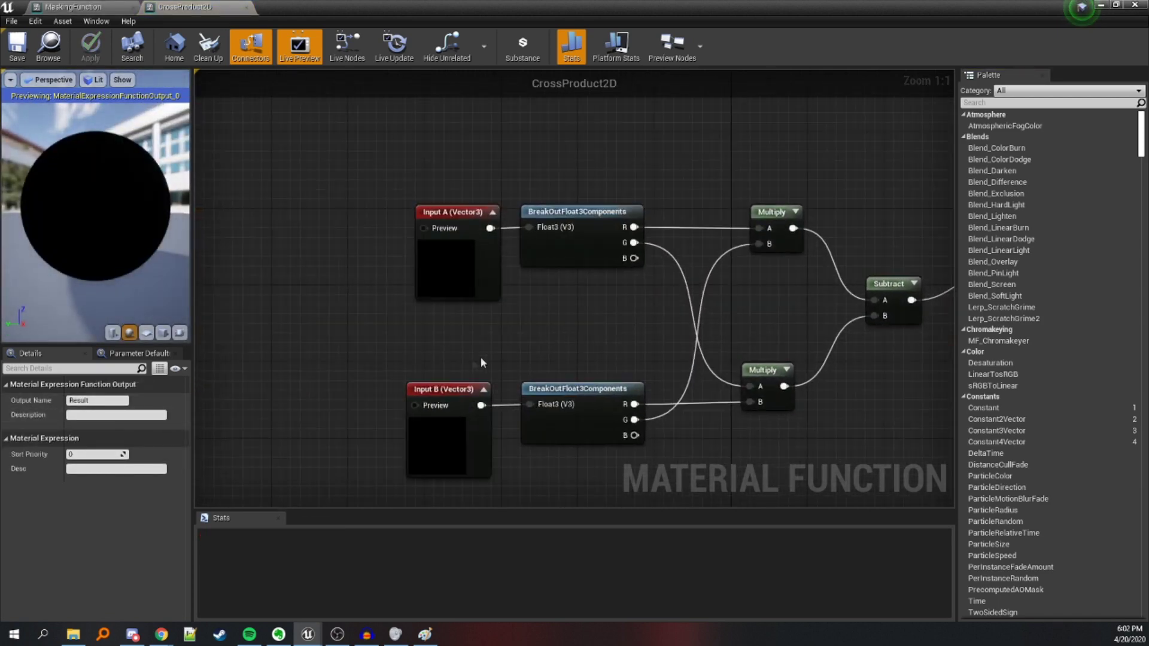
left_click(455, 388)
left_click(84, 500)
type("10")
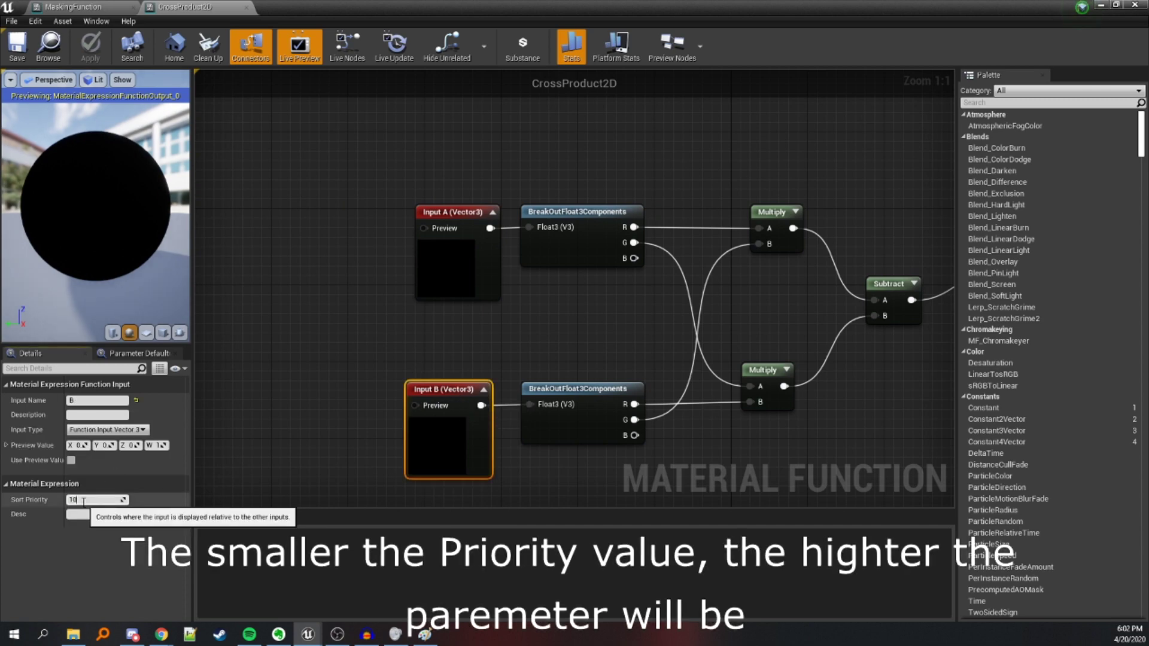
key("Return")
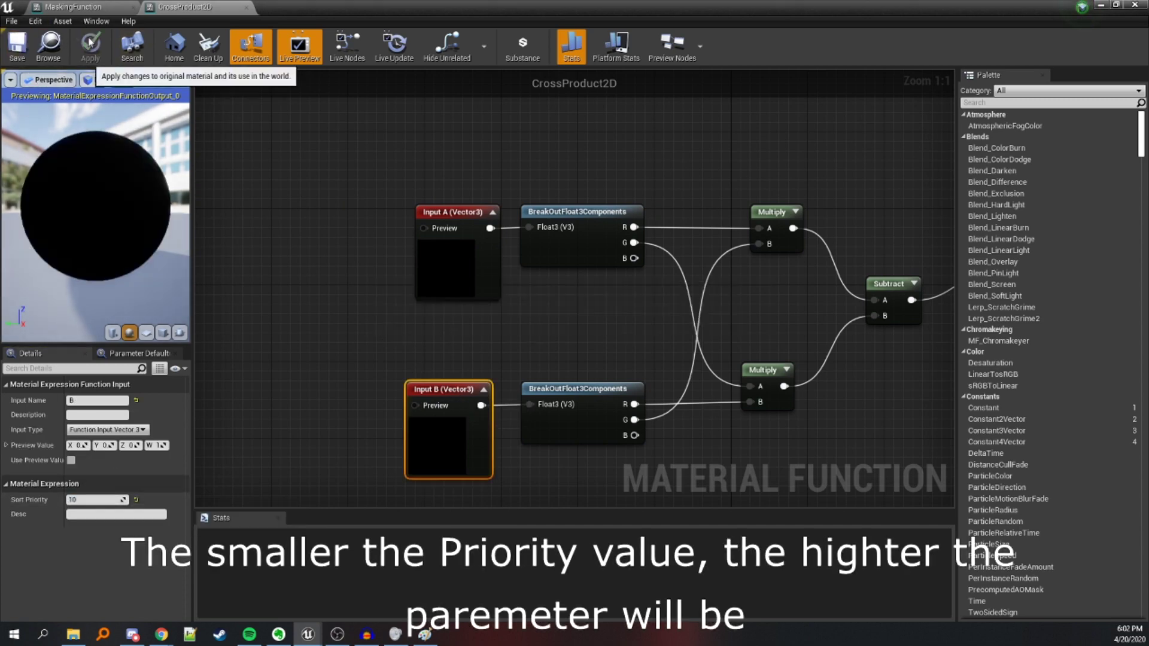
left_click(72, 7)
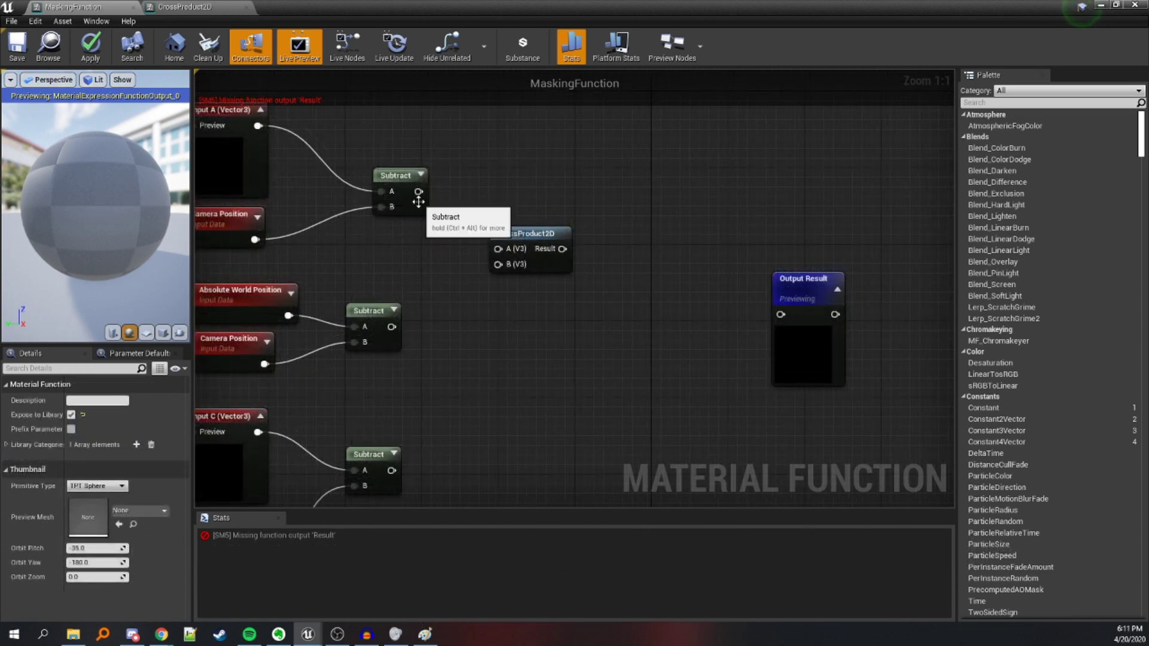
Wire the top and world-position Subtracts into CrossProduct2D, and its result into a new If node's A
left_click_drag(418, 191, 497, 249)
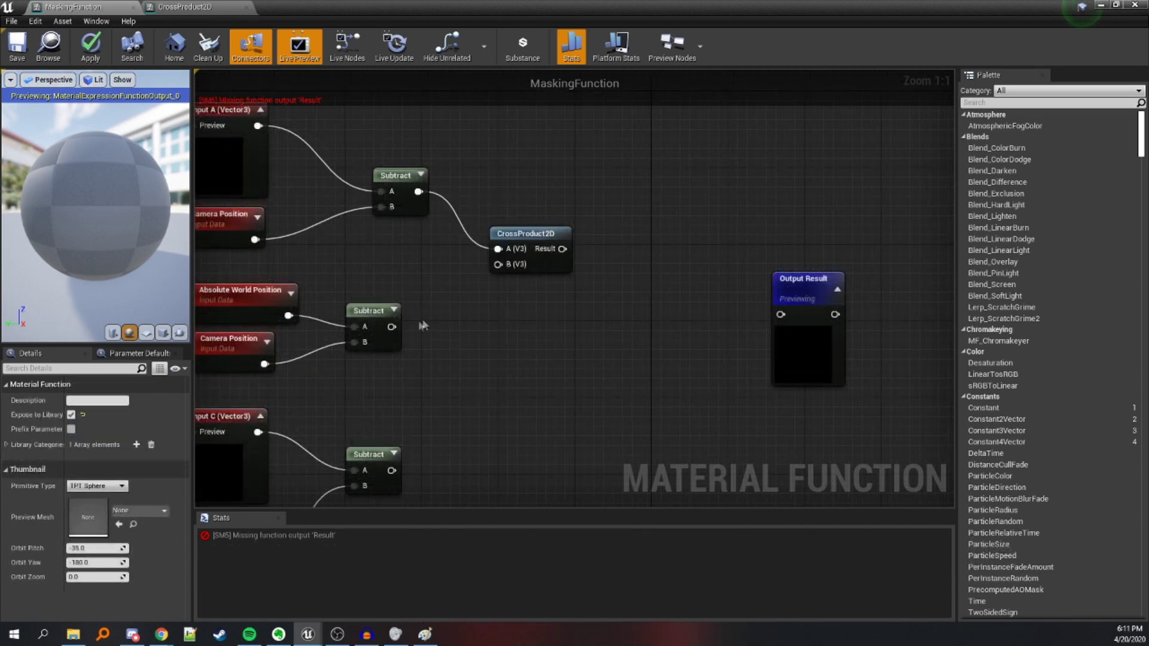
left_click_drag(391, 327, 498, 263)
right_click(621, 241)
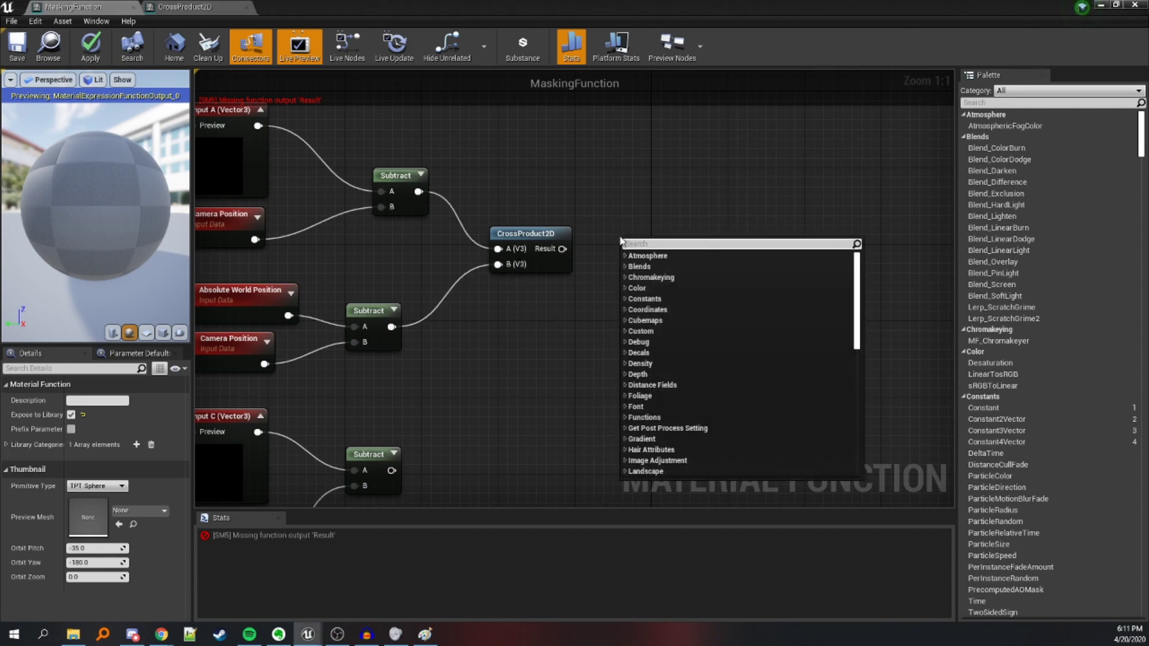
type("if")
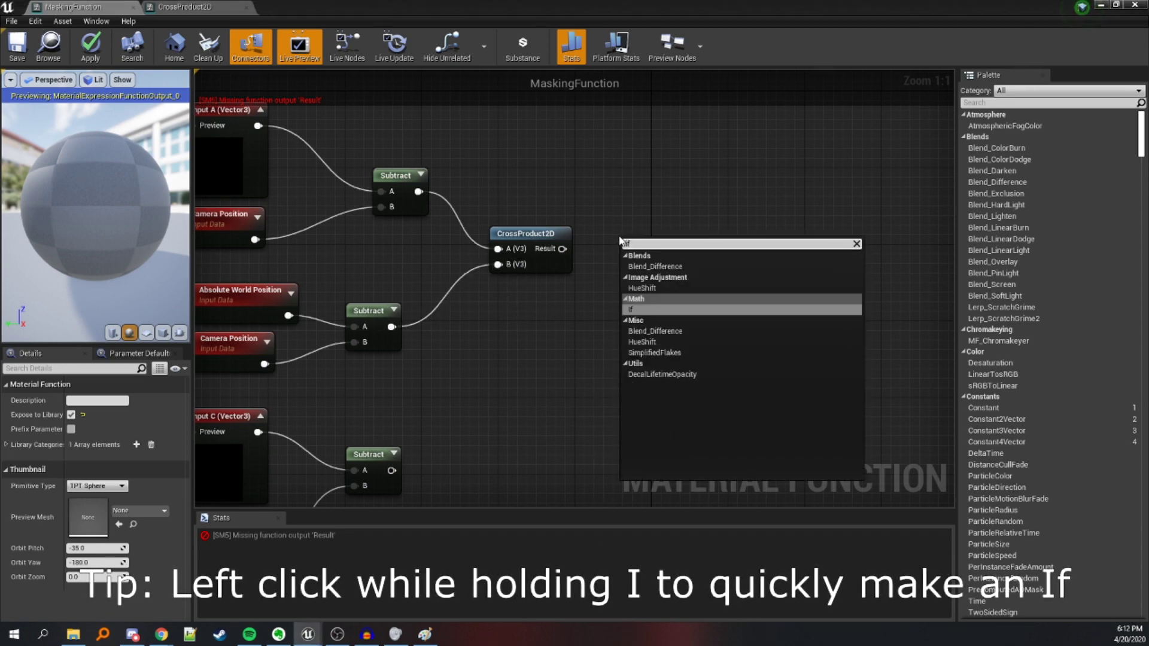
left_click(638, 313)
right_click_drag(634, 281, 606, 279)
left_click_drag(600, 257, 535, 250)
right_click_drag(509, 287, 525, 290)
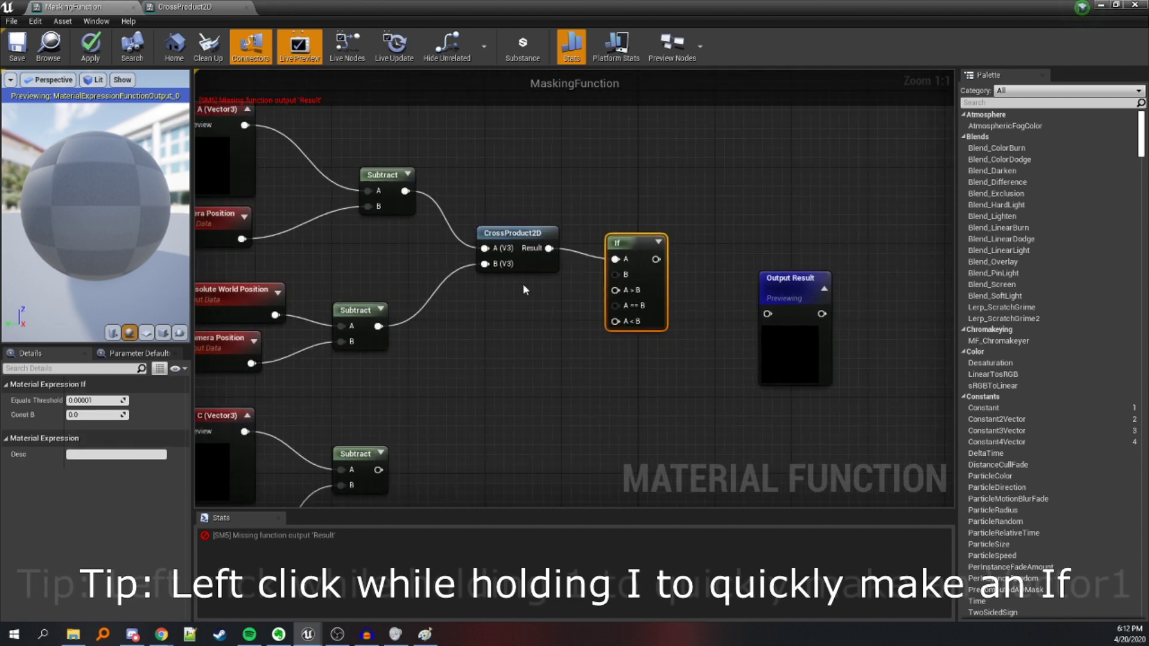
Add constants 0 and 1 and wire them into the If node's comparison inputs
key("1")
left_click(531, 277)
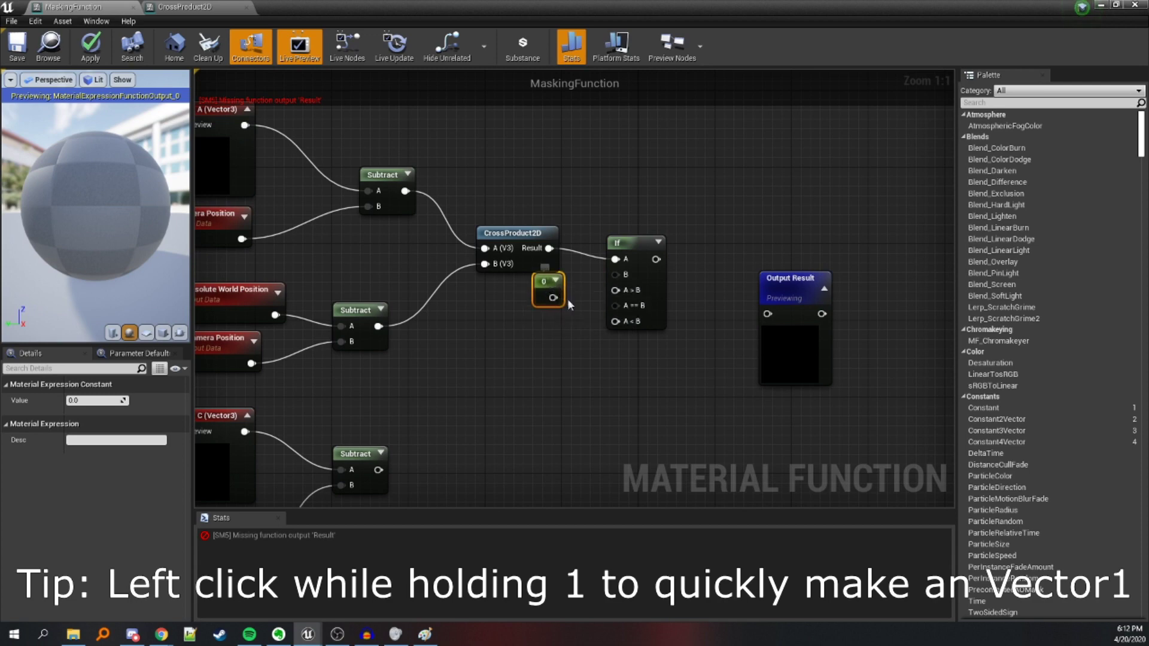
left_click_drag(555, 301, 616, 274)
left_click(640, 266)
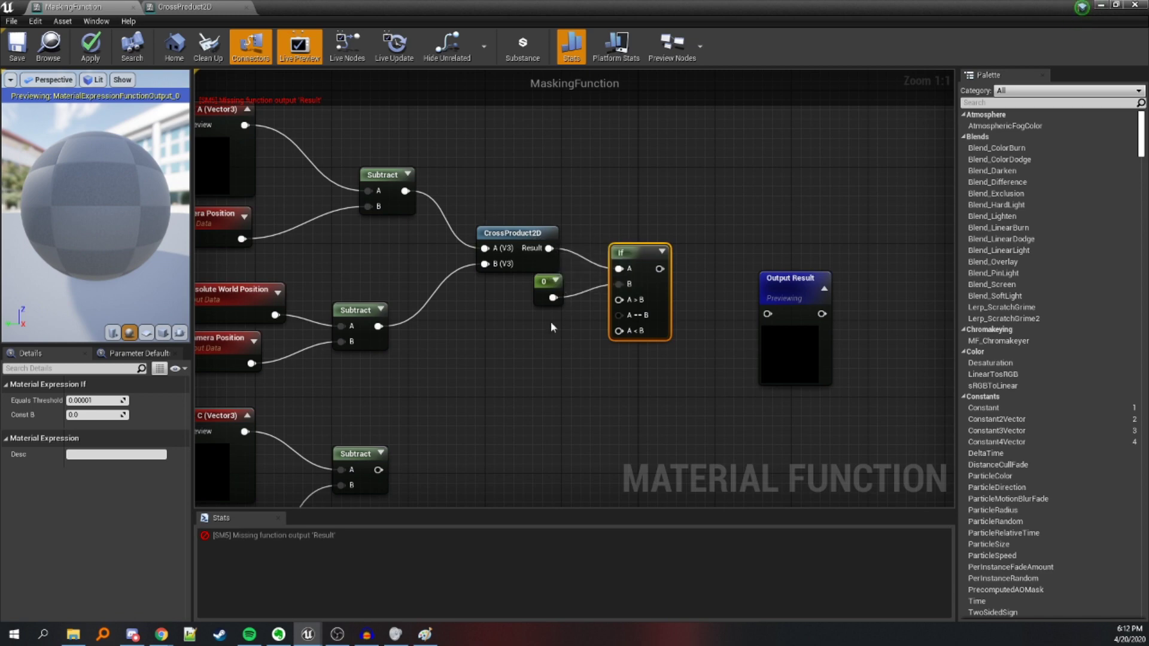
key("1")
left_click(565, 339)
left_click_drag(565, 339, 618, 300)
left_click(88, 400)
type("1")
left_click_drag(565, 326, 619, 330)
right_click_drag(640, 393, 657, 391)
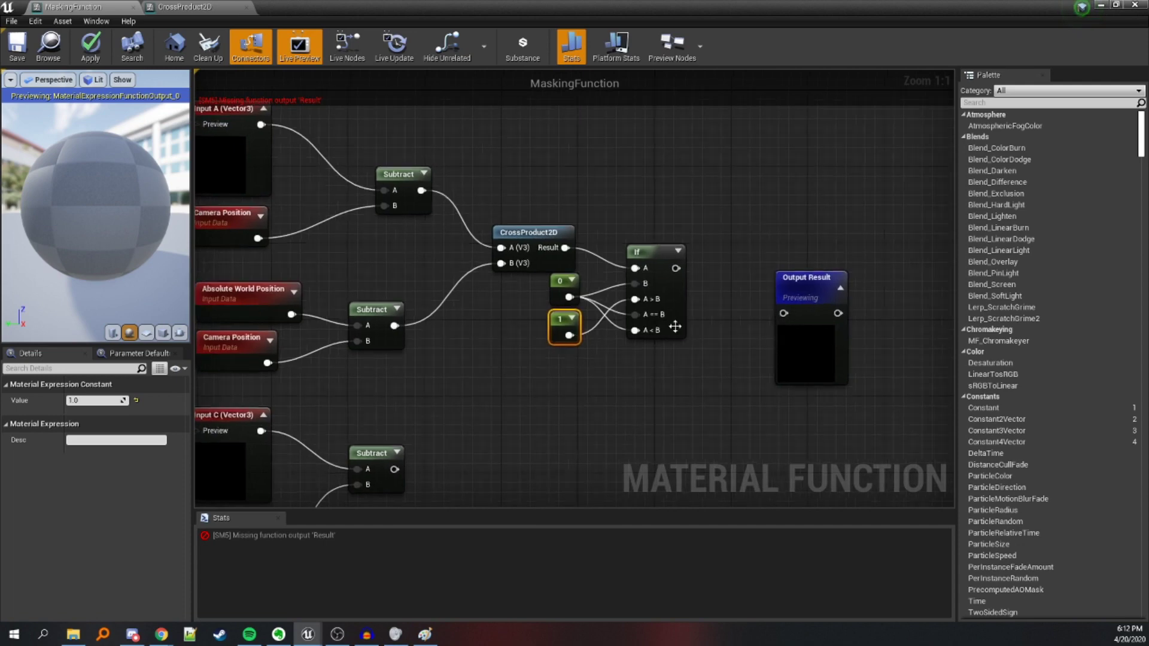
left_click_drag(693, 195, 488, 386)
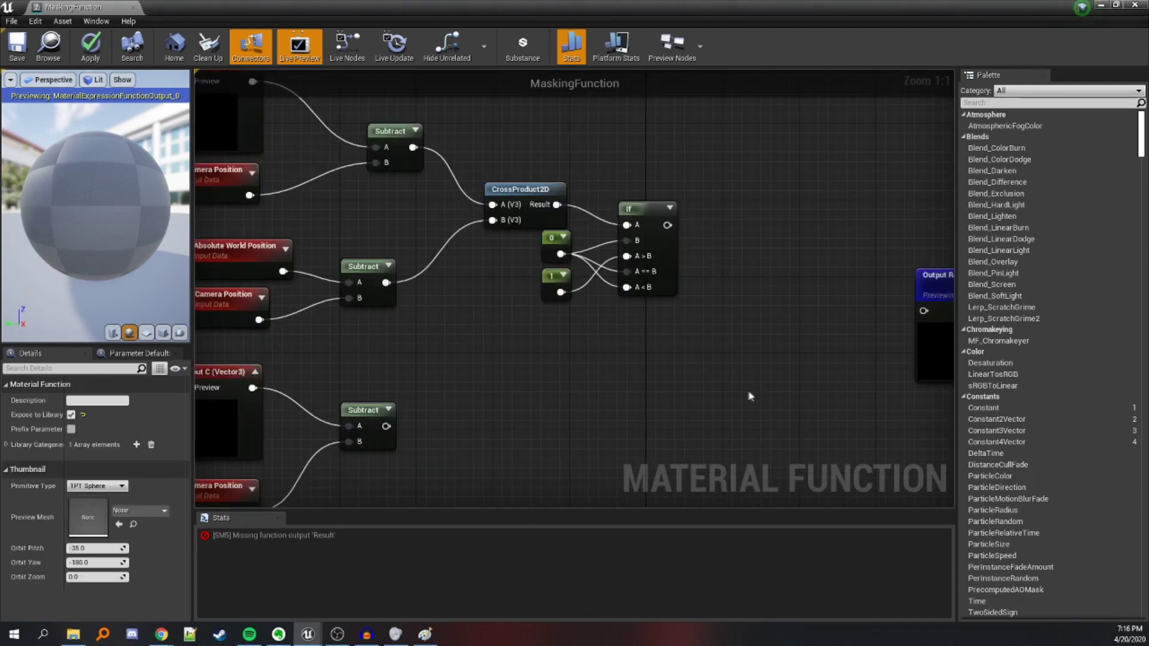
Duplicate the CrossProduct2D/If group, feeding it the world-position and Input C Subtracts
left_click_drag(749, 390, 482, 179)
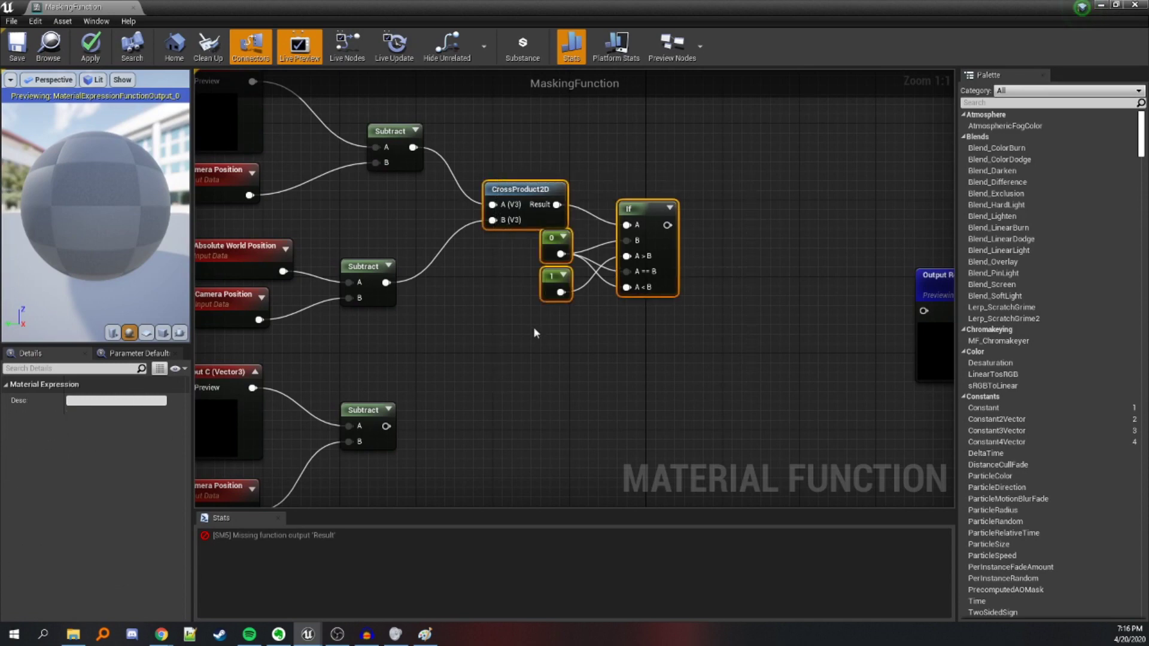
key("ctrl+c")
key("ctrl+v")
left_click_drag(500, 314, 509, 342)
left_click_drag(386, 282, 483, 349)
left_click_drag(386, 426, 487, 368)
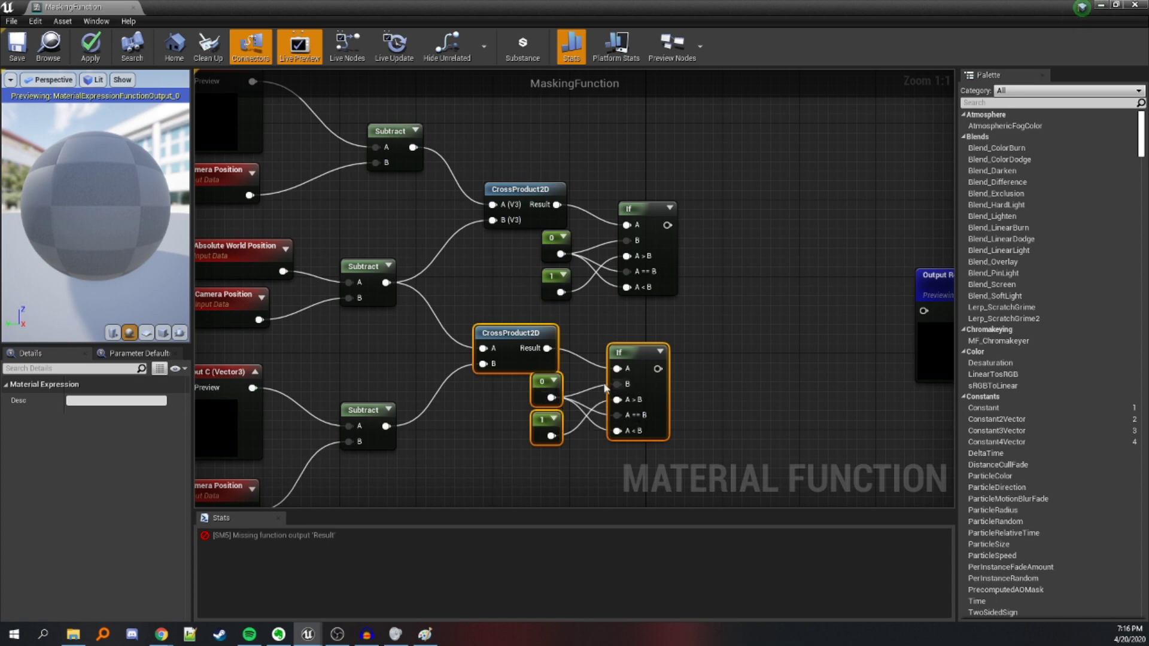
Nudge Output Result slightly upward and box-select both If nodes
left_click(715, 392)
right_click_drag(719, 391, 690, 393)
scroll(690, 393, "down", 1)
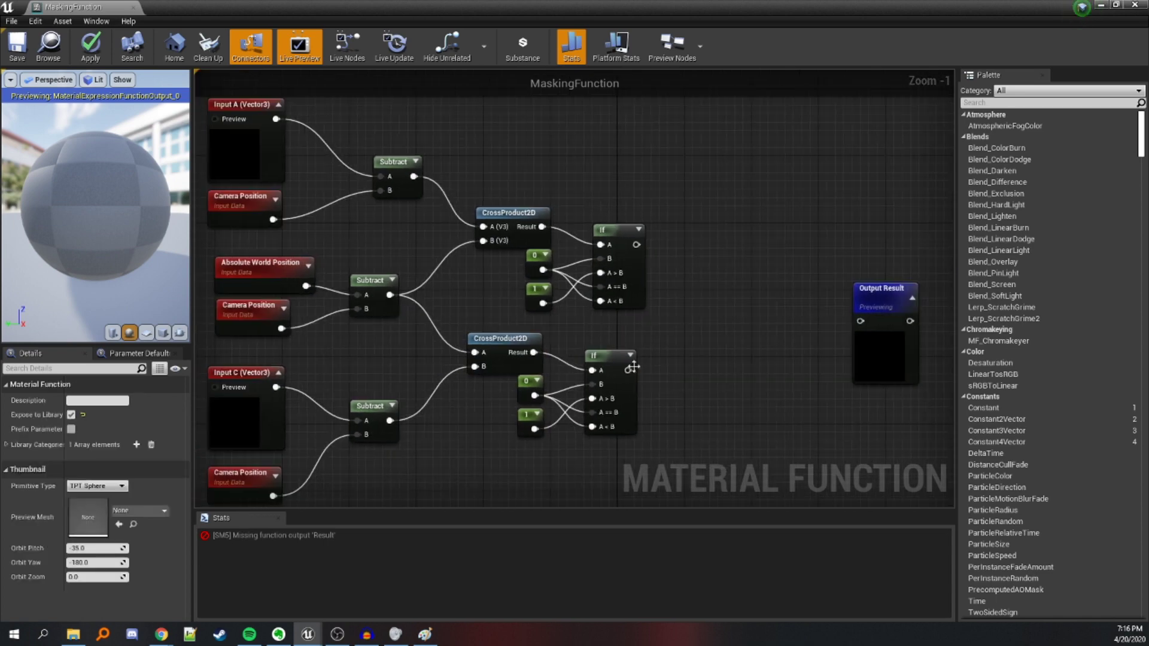
left_click(619, 386)
left_click_drag(656, 209, 614, 307)
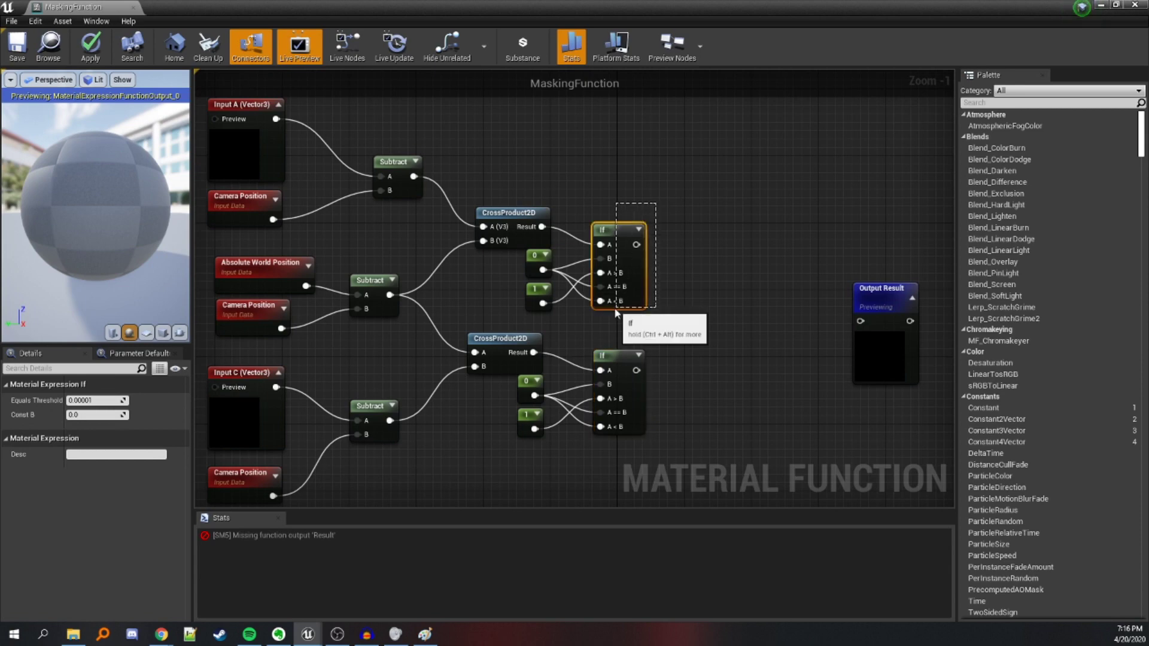
left_click(524, 212)
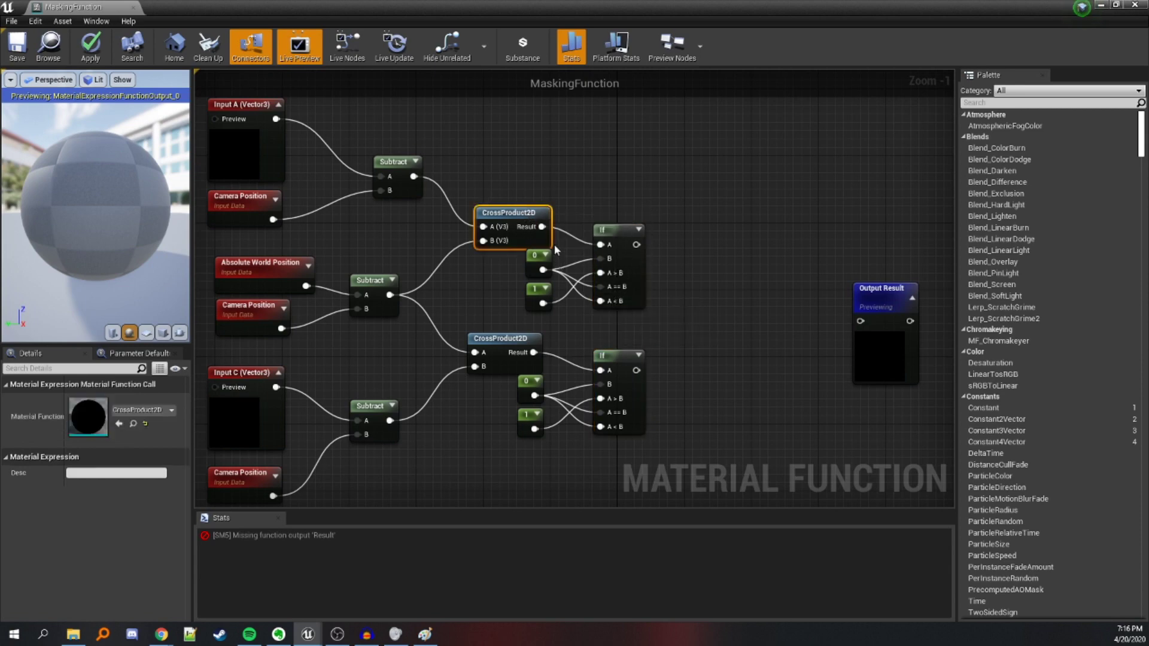
left_click(631, 362)
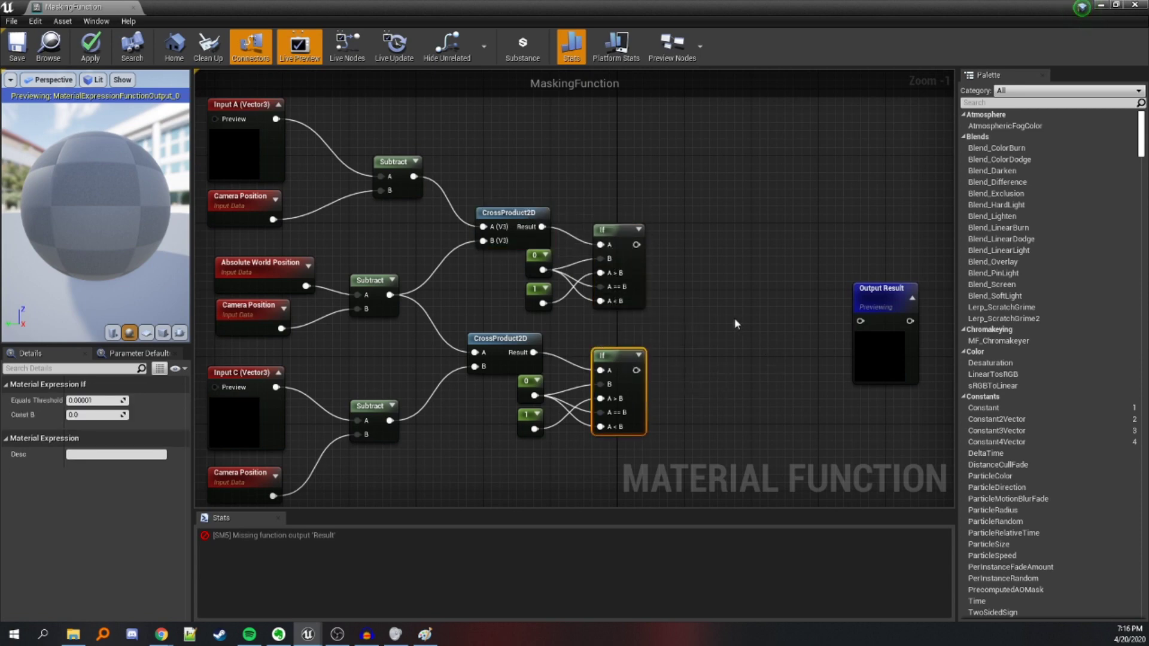
left_click(688, 309)
left_click_drag(884, 299, 884, 291)
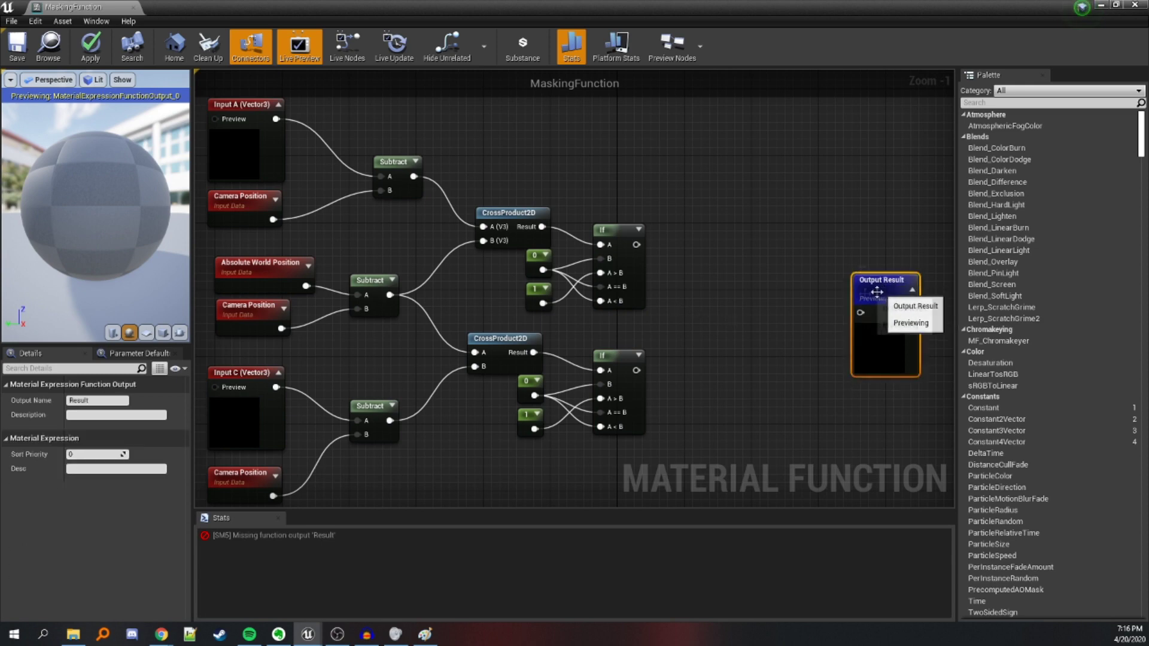
left_click_drag(681, 206, 627, 447)
Add a Multiply node taking the upper If mask as A and the lower as B
right_click(688, 308)
type("multiply")
key("Return")
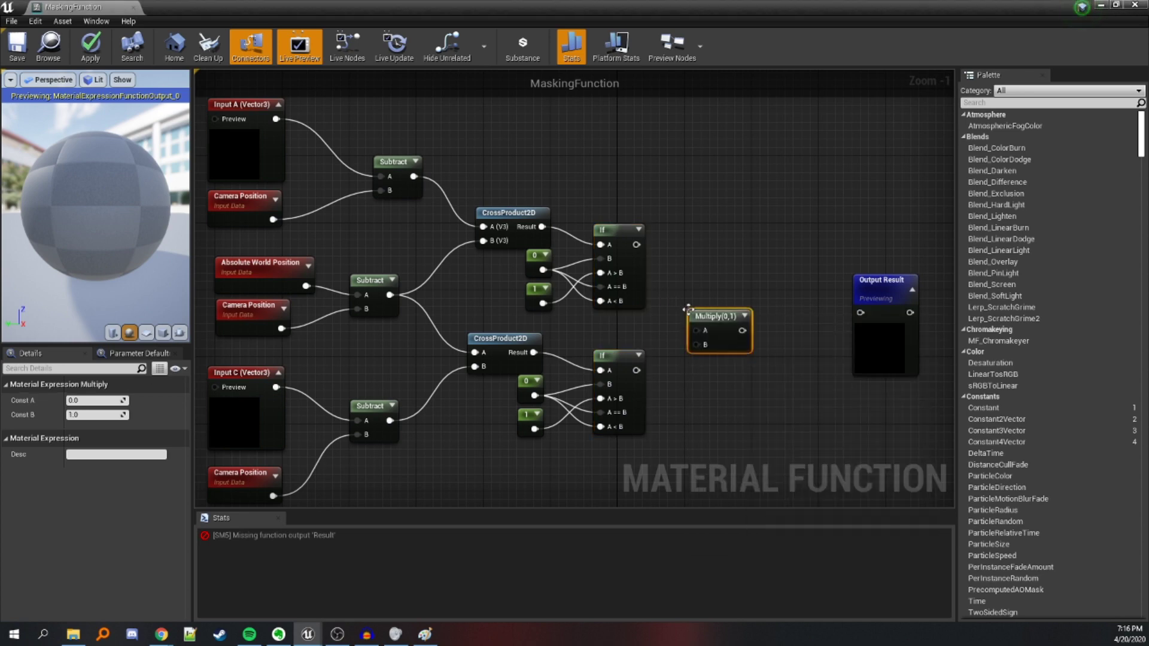
left_click_drag(694, 329, 638, 251)
left_click_drag(636, 370, 862, 285)
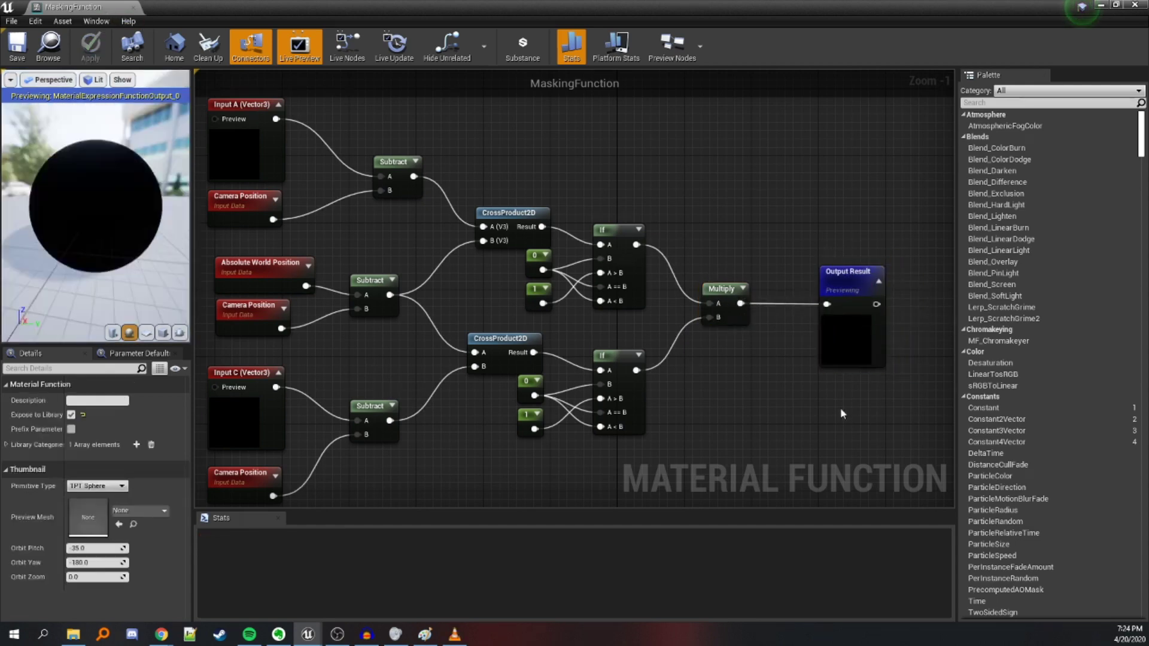
scroll(840, 409, "down", 1)
right_click_drag(821, 415, 831, 386)
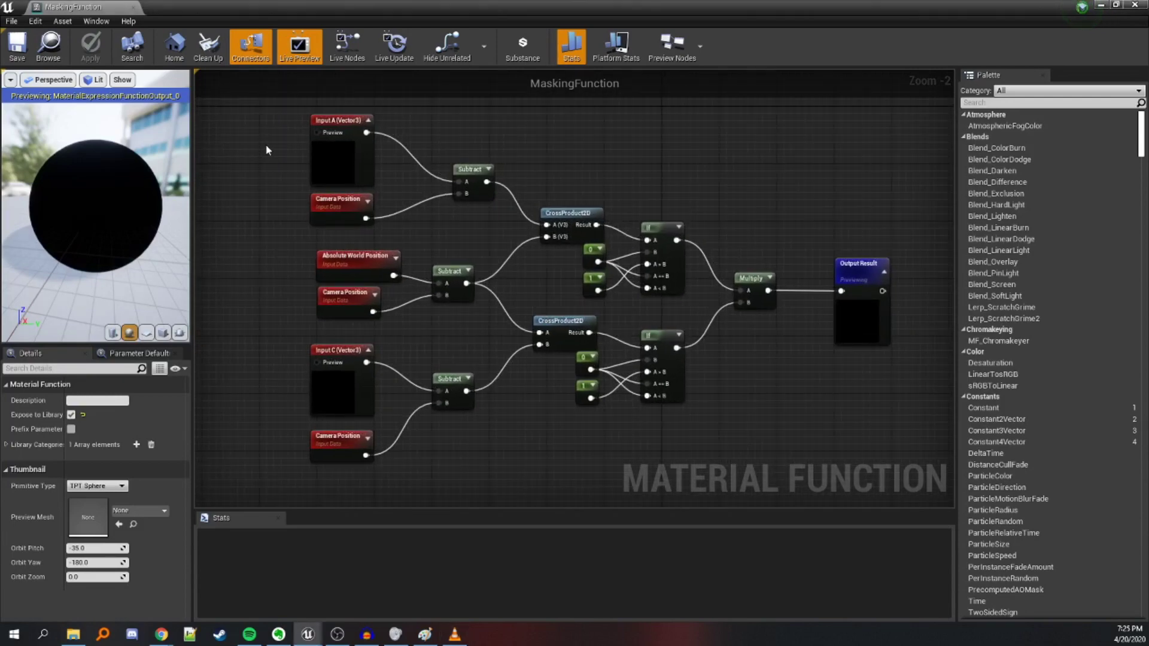
left_click_drag(265, 128, 485, 474)
left_click_drag(276, 225, 500, 126)
left_click_drag(282, 252, 467, 324)
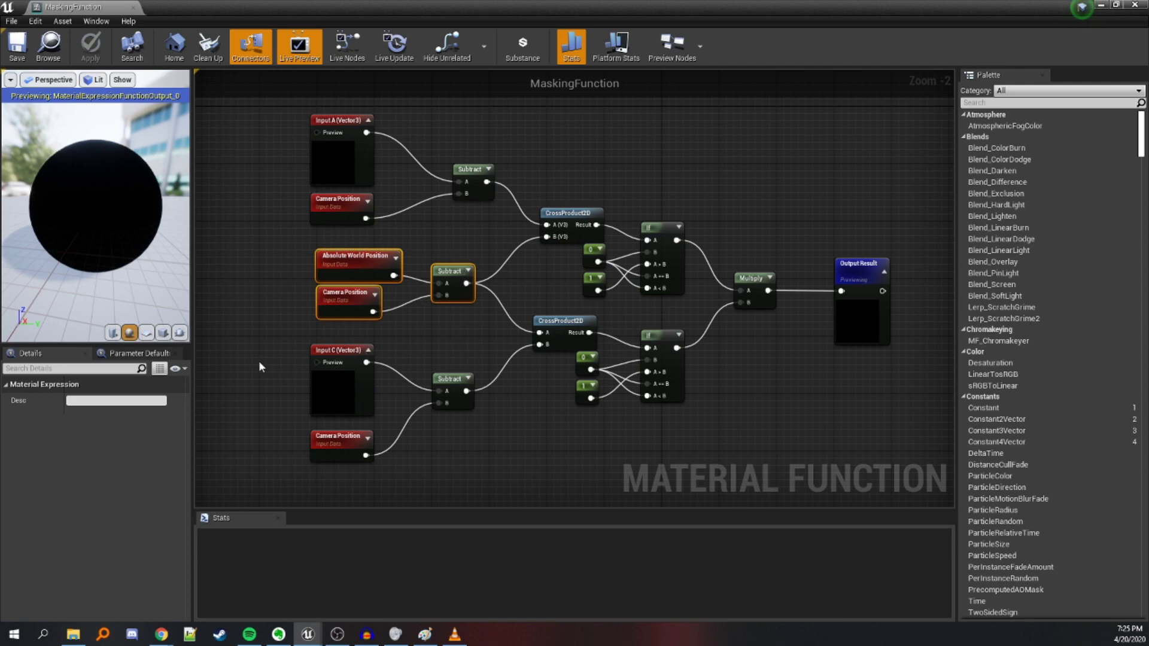
left_click_drag(259, 361, 485, 468)
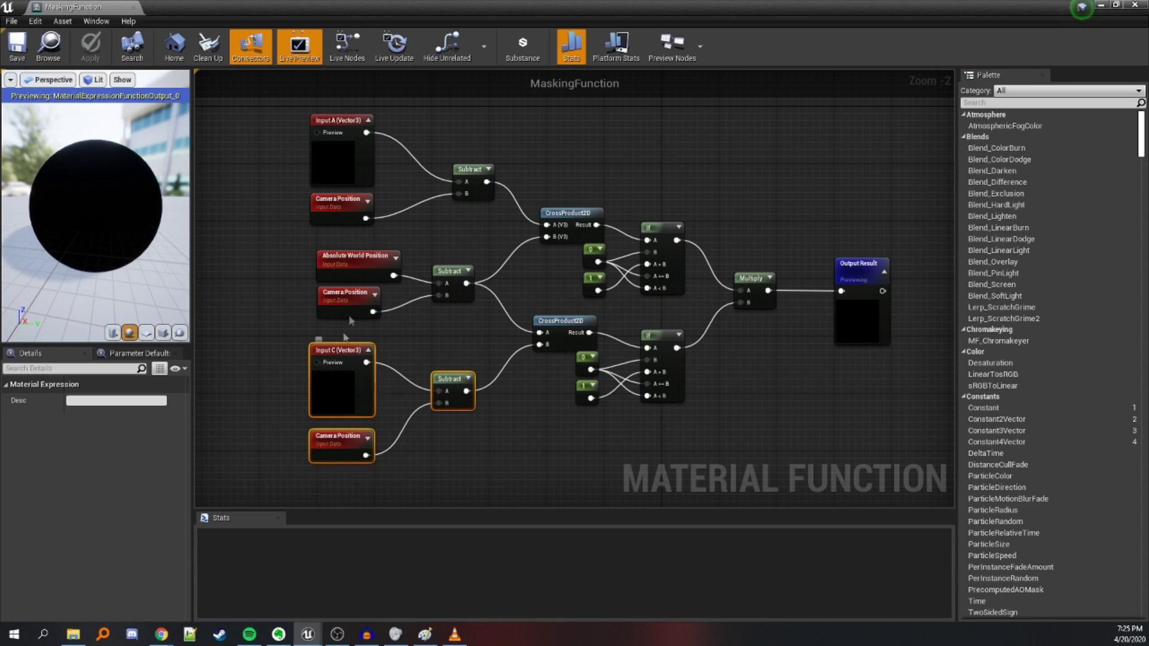
left_click_drag(577, 159, 422, 298)
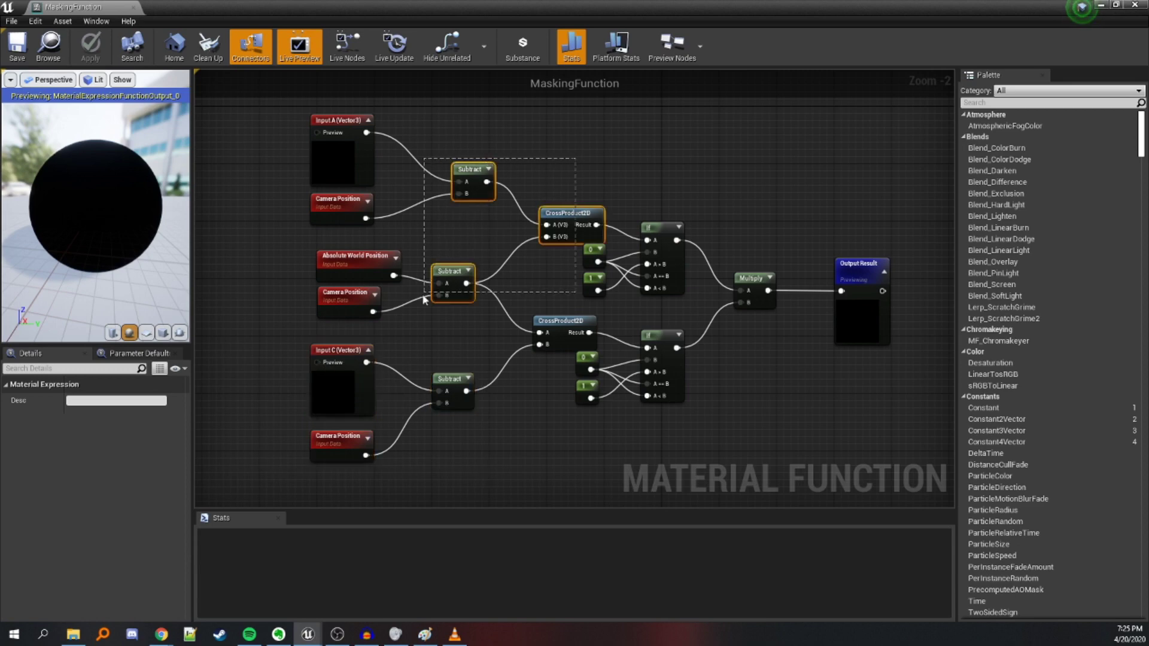
left_click_drag(422, 463, 555, 271)
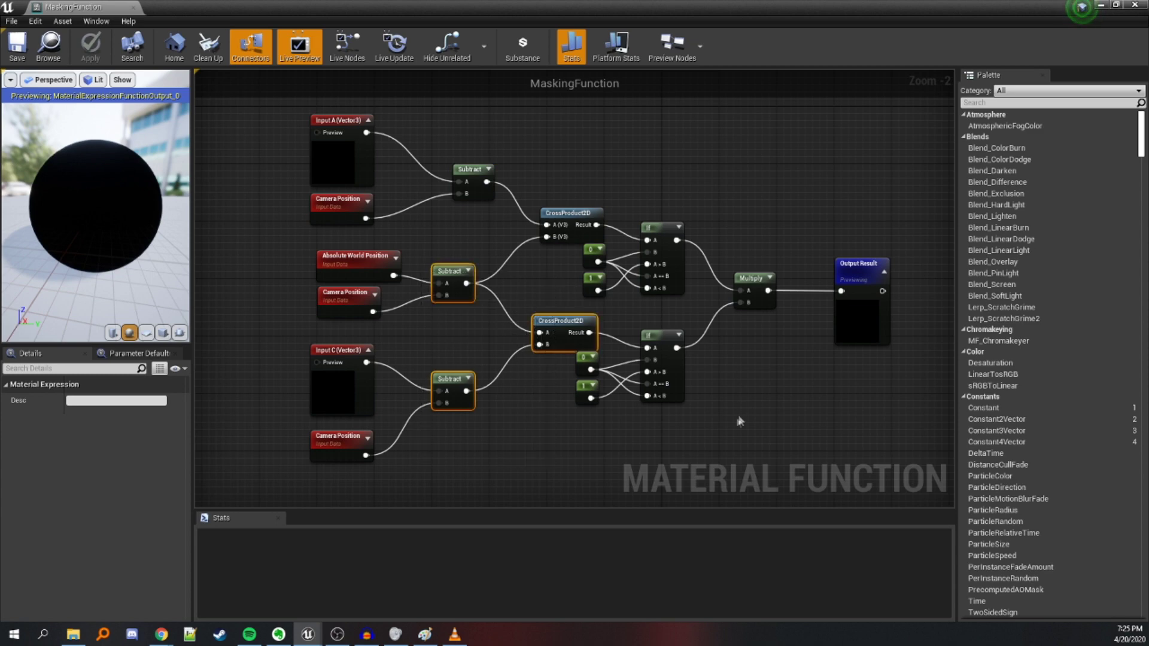
left_click_drag(752, 411, 634, 221)
left_click(843, 291)
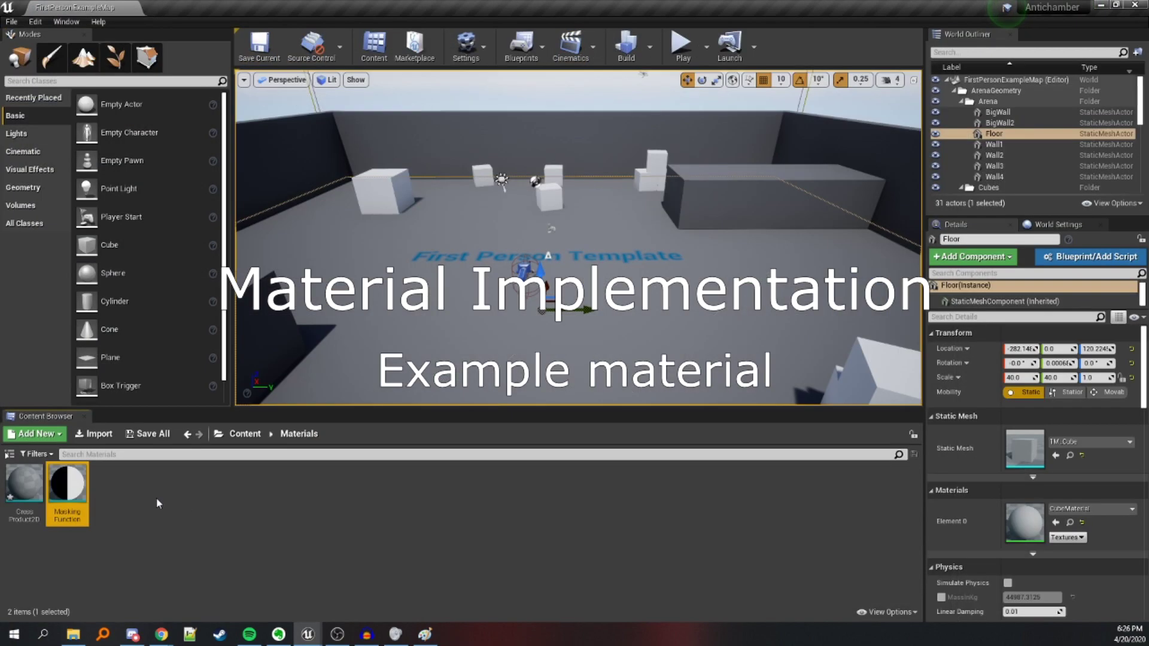
Add a new Material in Content/Materials, name it TestMaterial, and open it
right_click(159, 503)
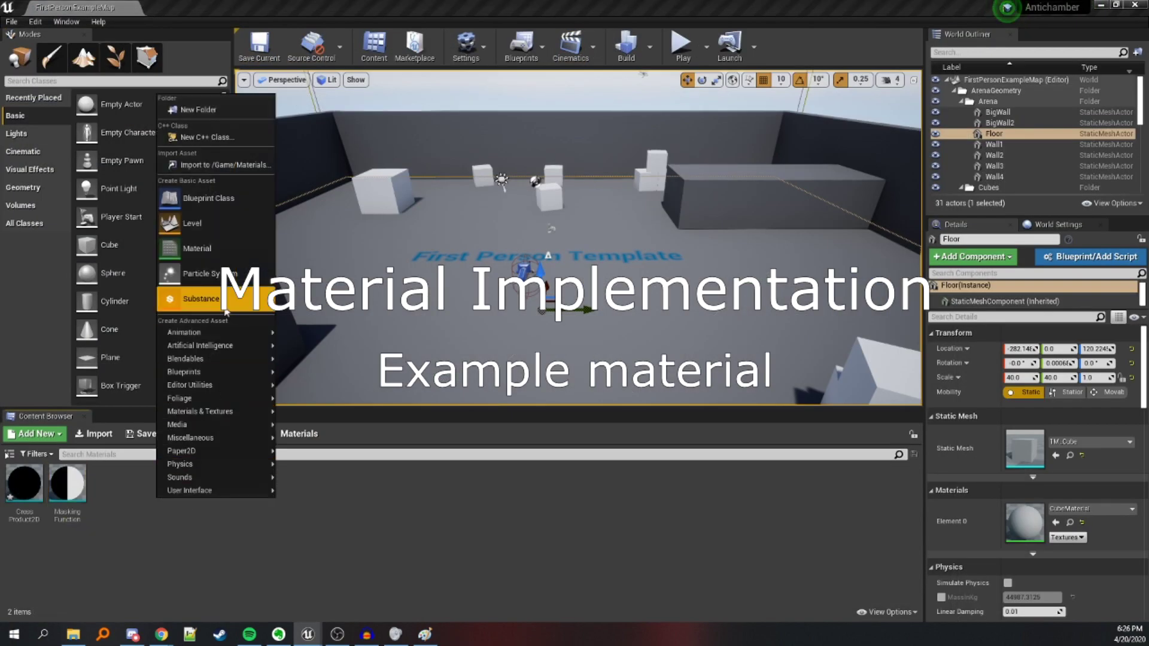
mouse_move(243, 350)
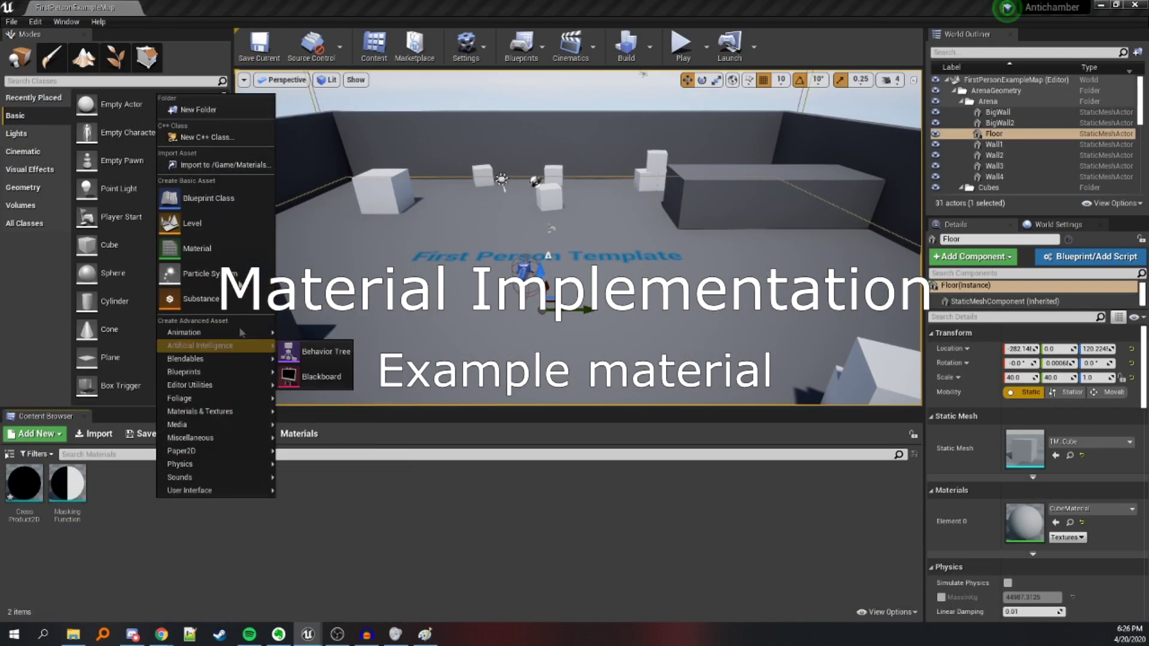
left_click(149, 503)
right_click(146, 500)
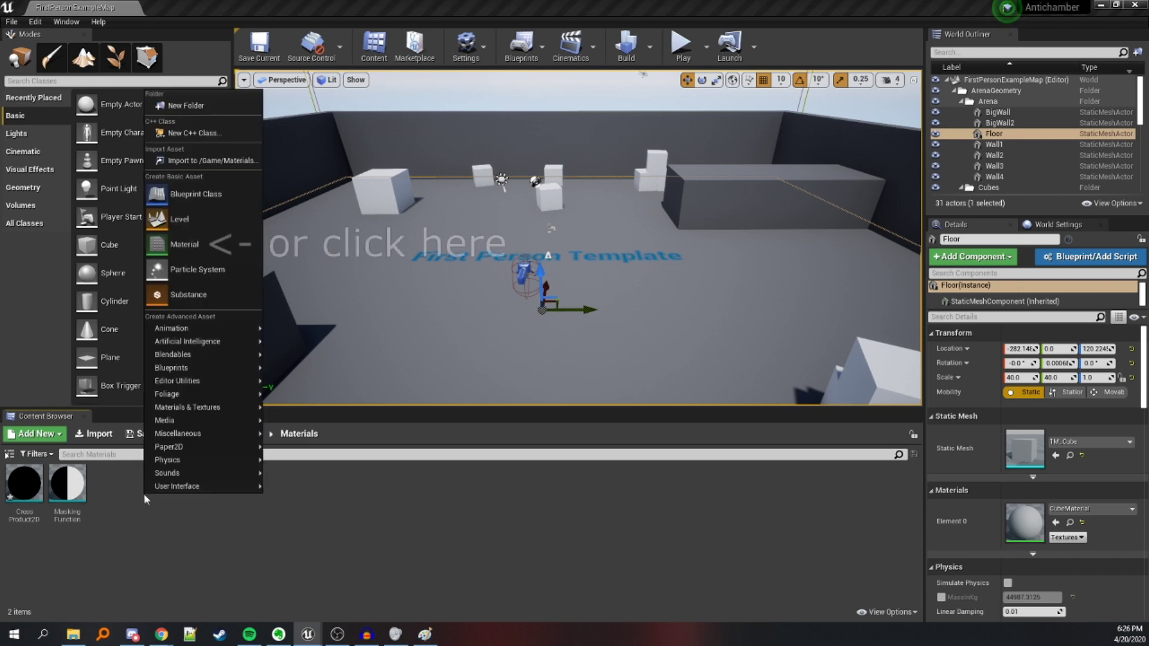
mouse_move(198, 407)
left_click(293, 401)
type("TestMaterial")
key("Return")
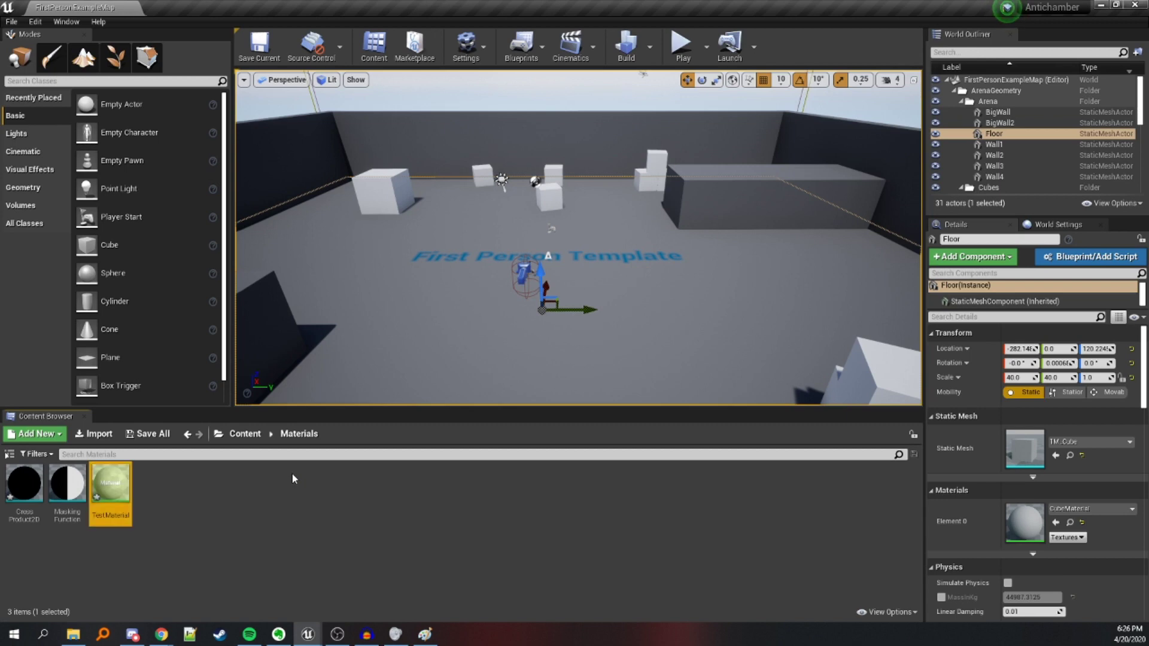
key("Return")
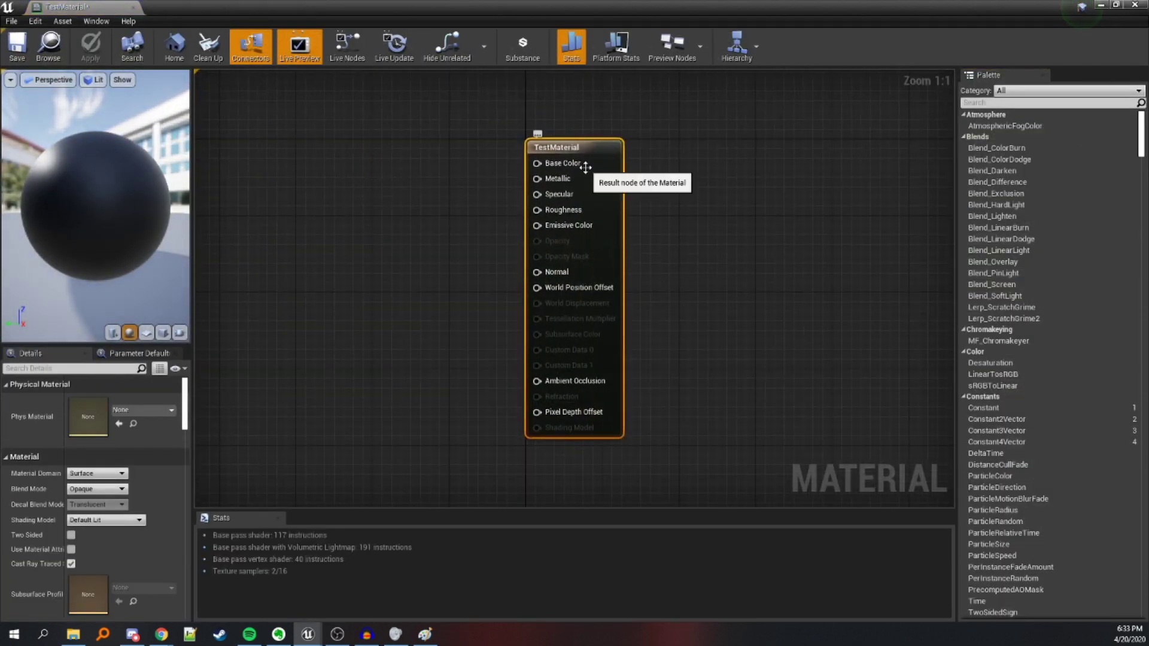
Set Blend Mode to Masked, pan the result node rightward, and place a constant vector
left_click(92, 489)
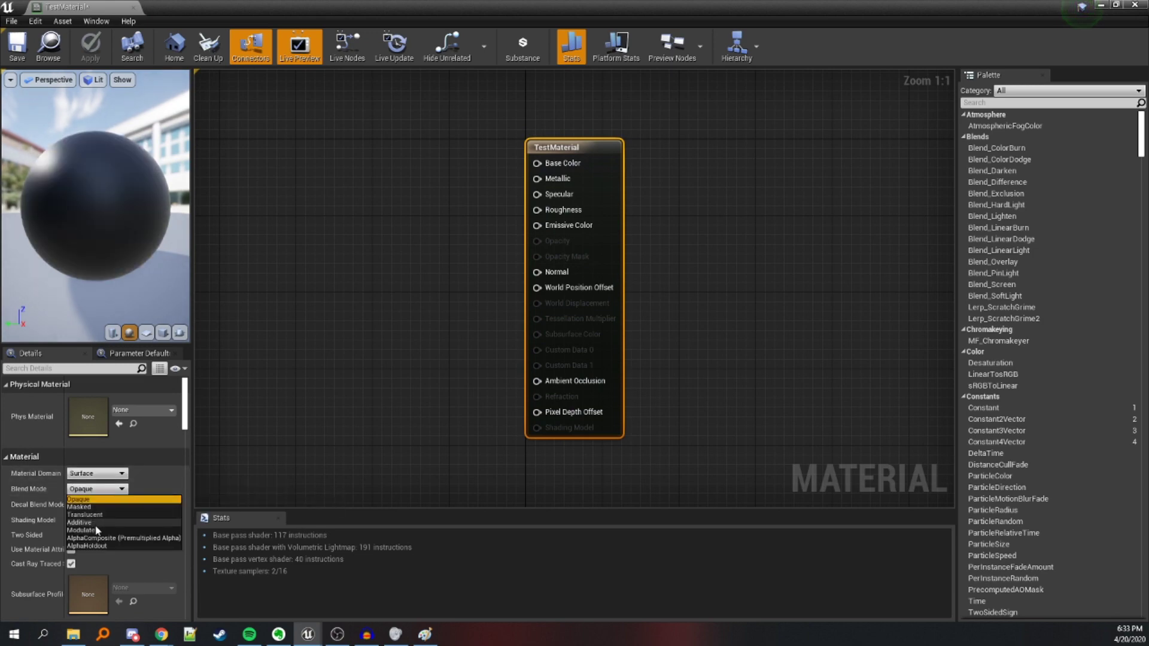
left_click(98, 508)
right_click_drag(451, 334, 567, 361)
scroll(595, 300, "down", 2)
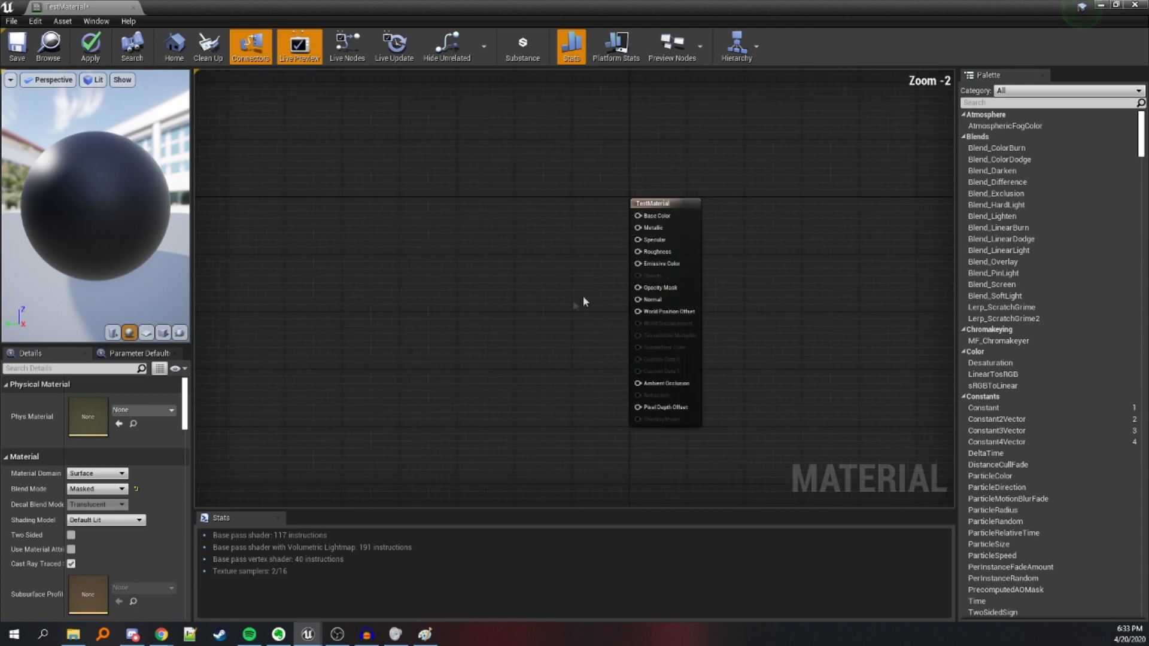
right_click_drag(595, 300, 711, 315)
scroll(716, 310, "up", 1)
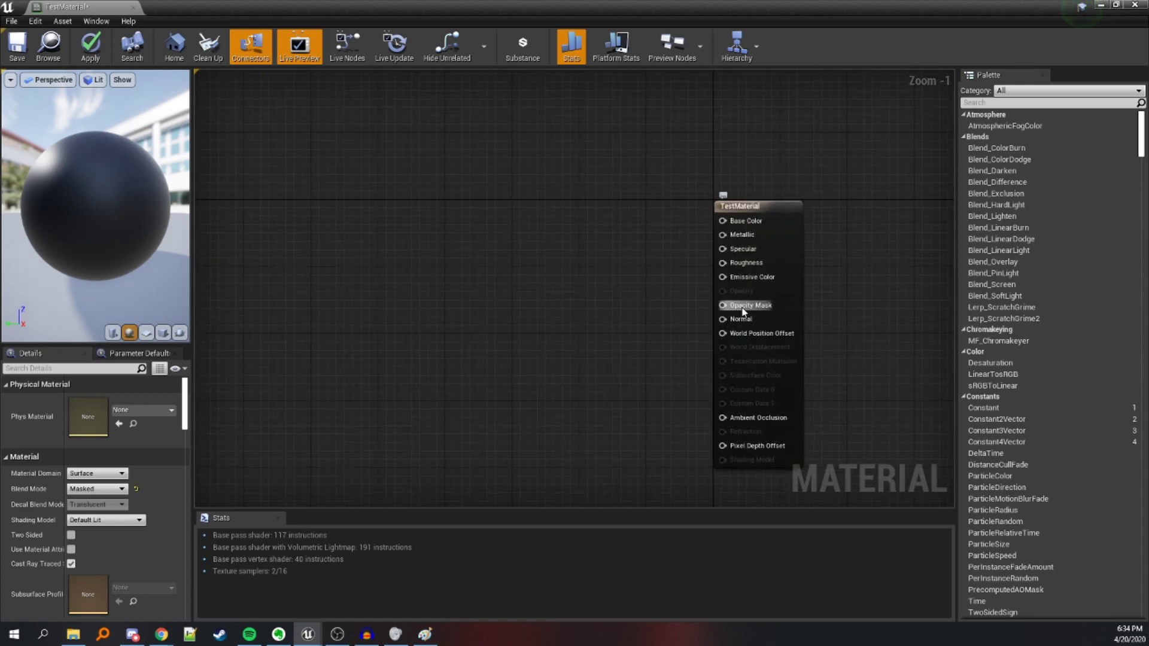
right_click_drag(526, 302, 471, 281)
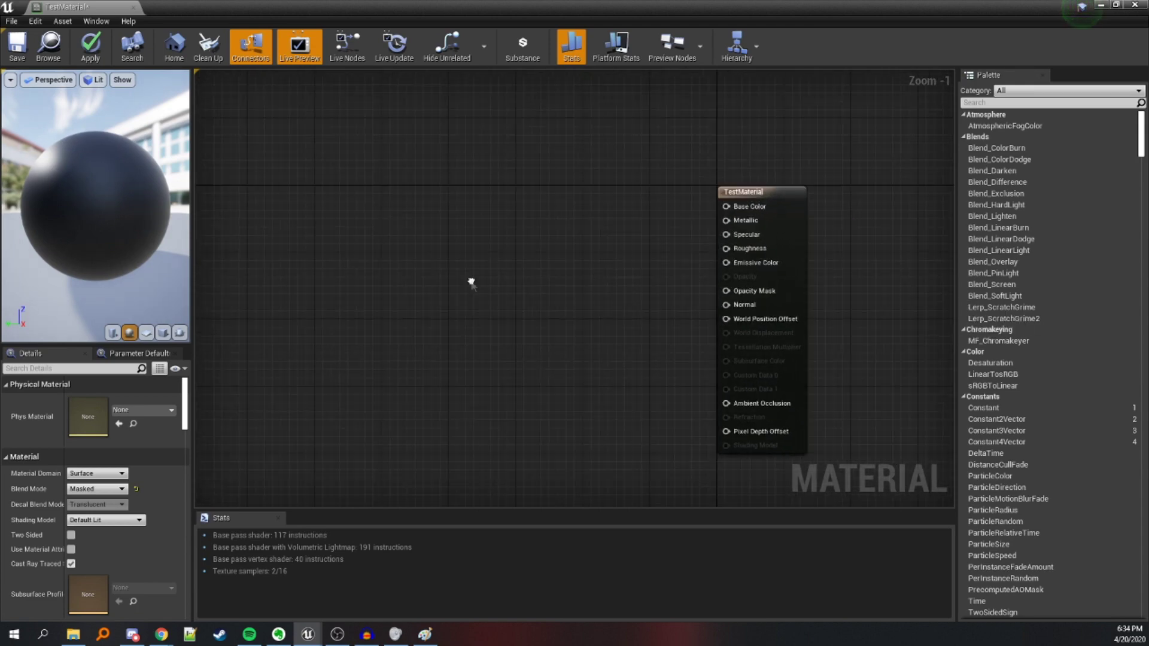
left_click(359, 207)
Add a second constant vector and convert the upper one to a parameter named Pole1
left_click(353, 396)
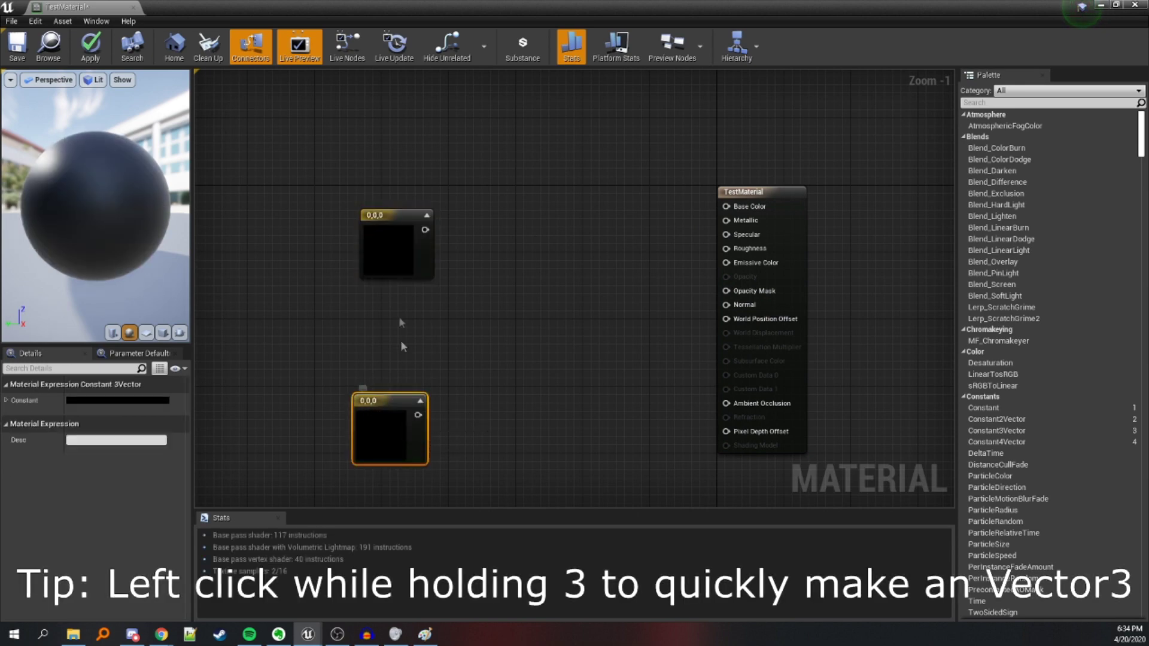
left_click(371, 232)
right_click(374, 219)
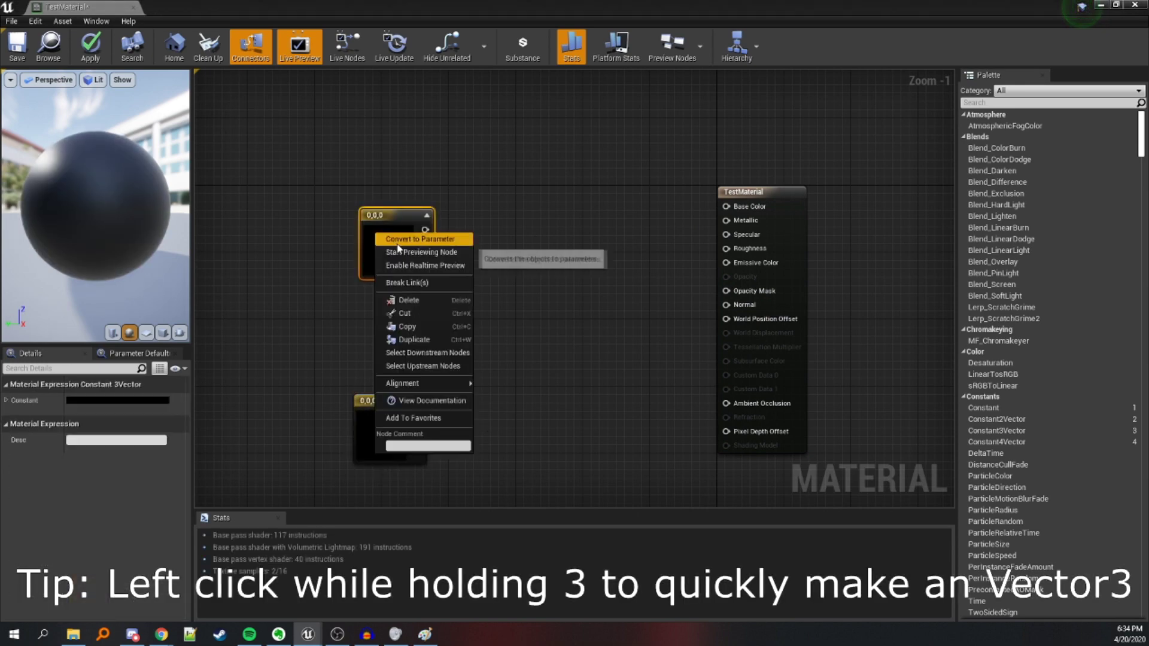
left_click(398, 239)
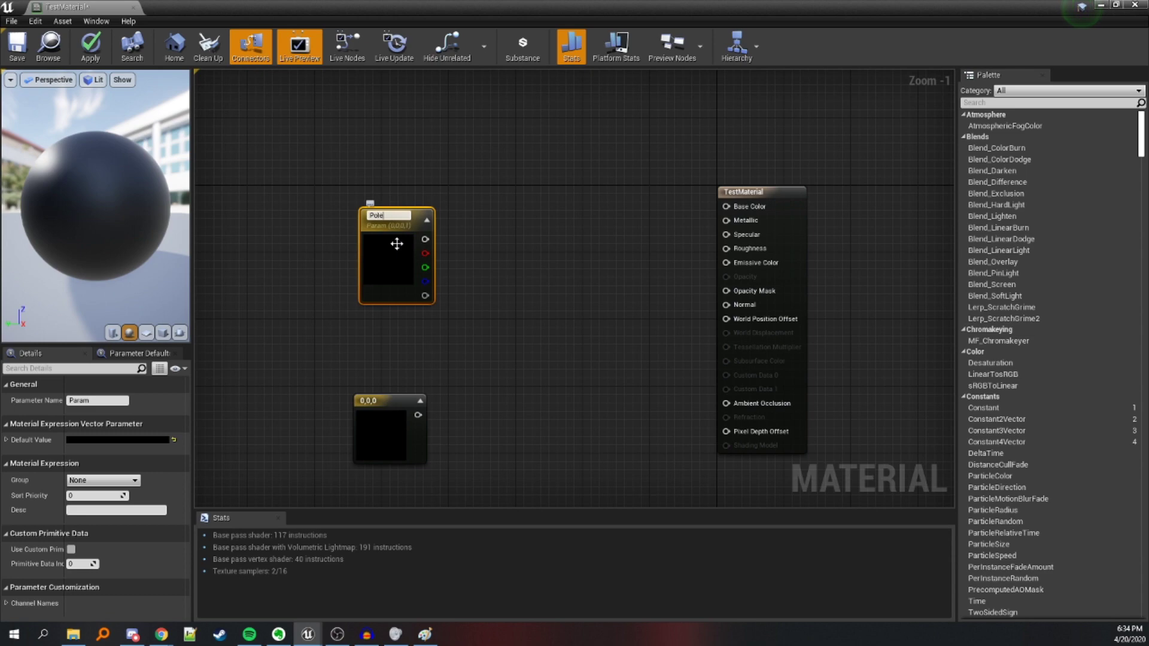
type("Pole1")
key("Return")
Convert the lower constant vector to a parameter and name it Pole2
left_click(398, 426)
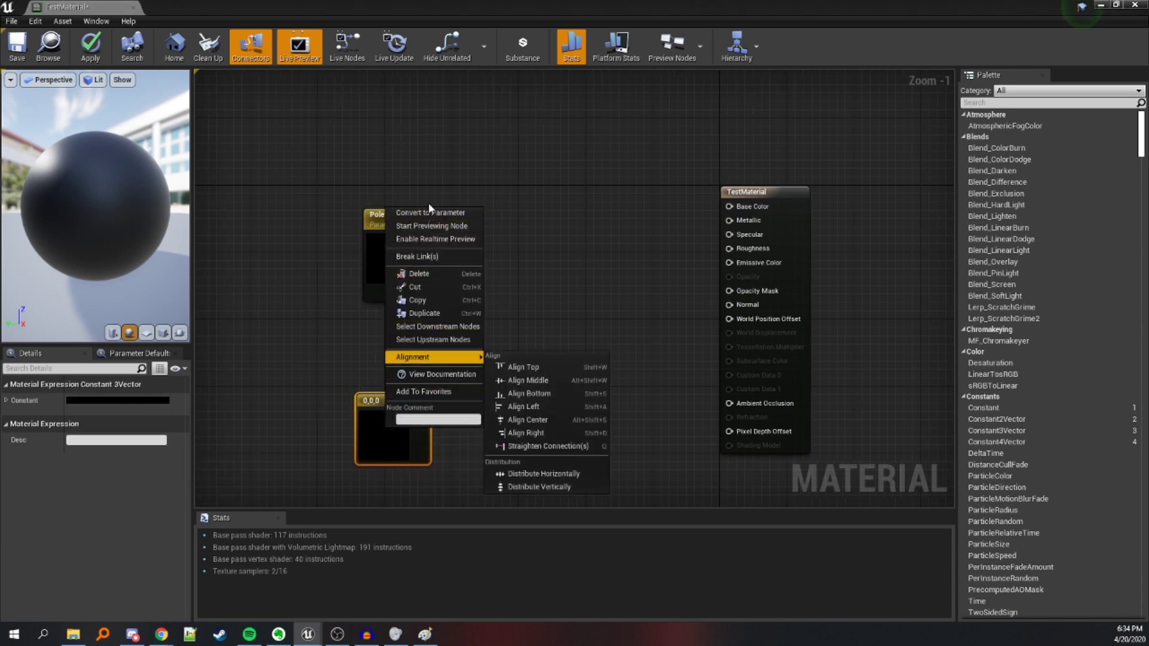
left_click(431, 213)
type("Pole2")
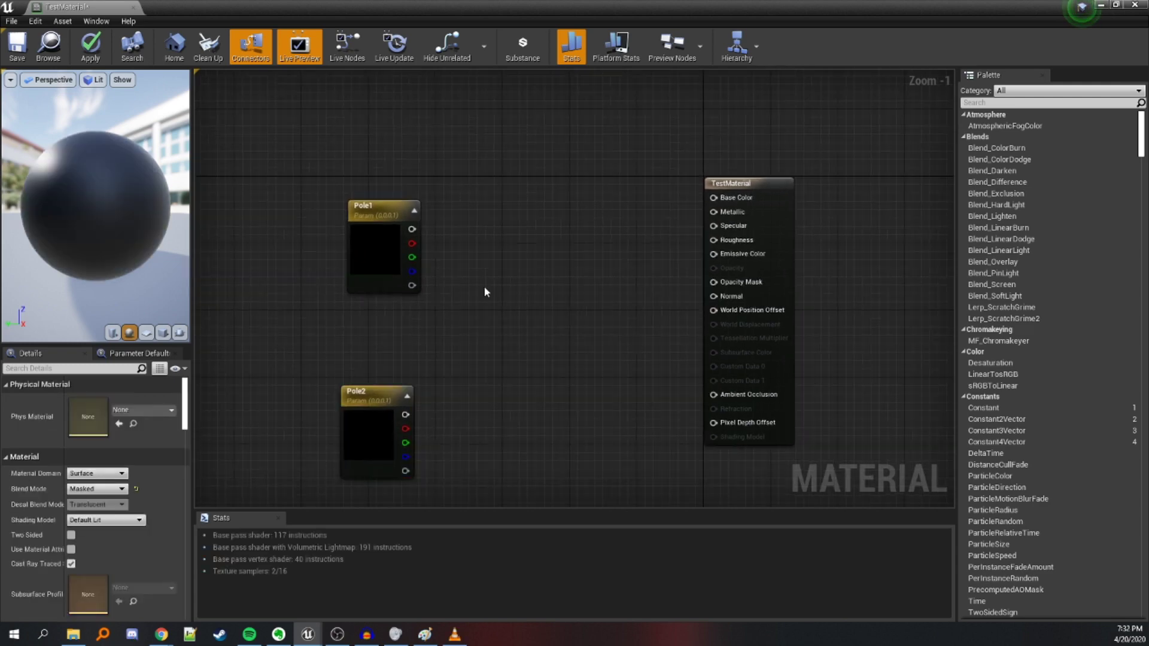
right_click(488, 291)
Add a MaskingFunction node via 'maski', wiring Pole1 into A and Pole2 into C
type("maski")
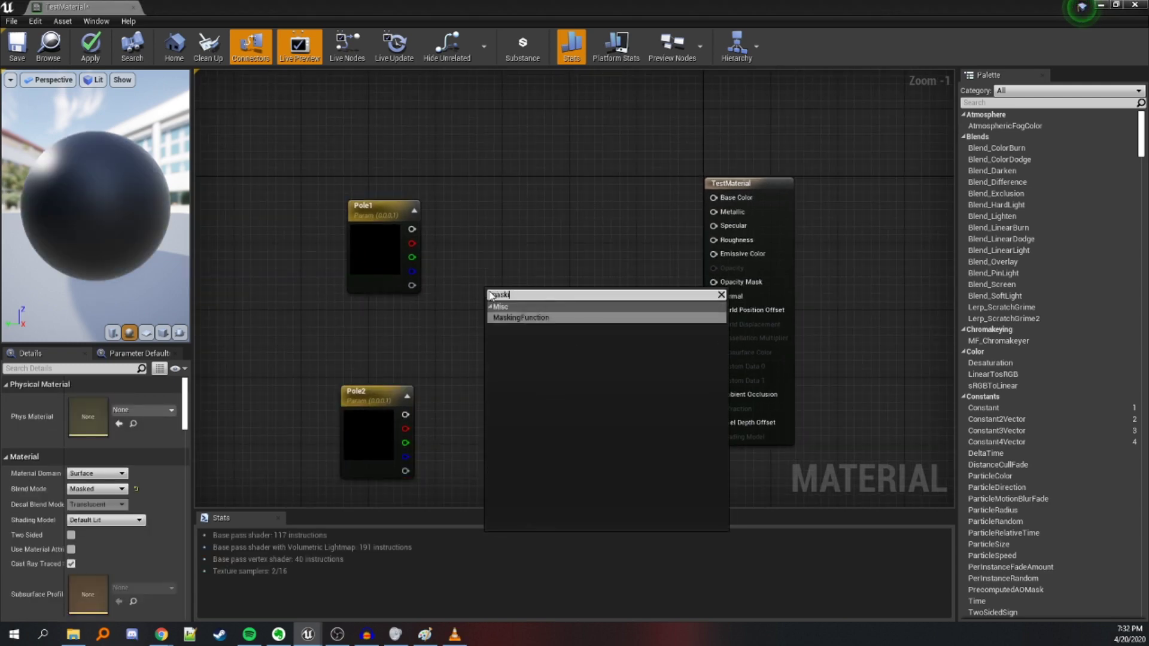
key("Return")
left_click_drag(493, 306, 412, 230)
left_click_drag(405, 415, 713, 282)
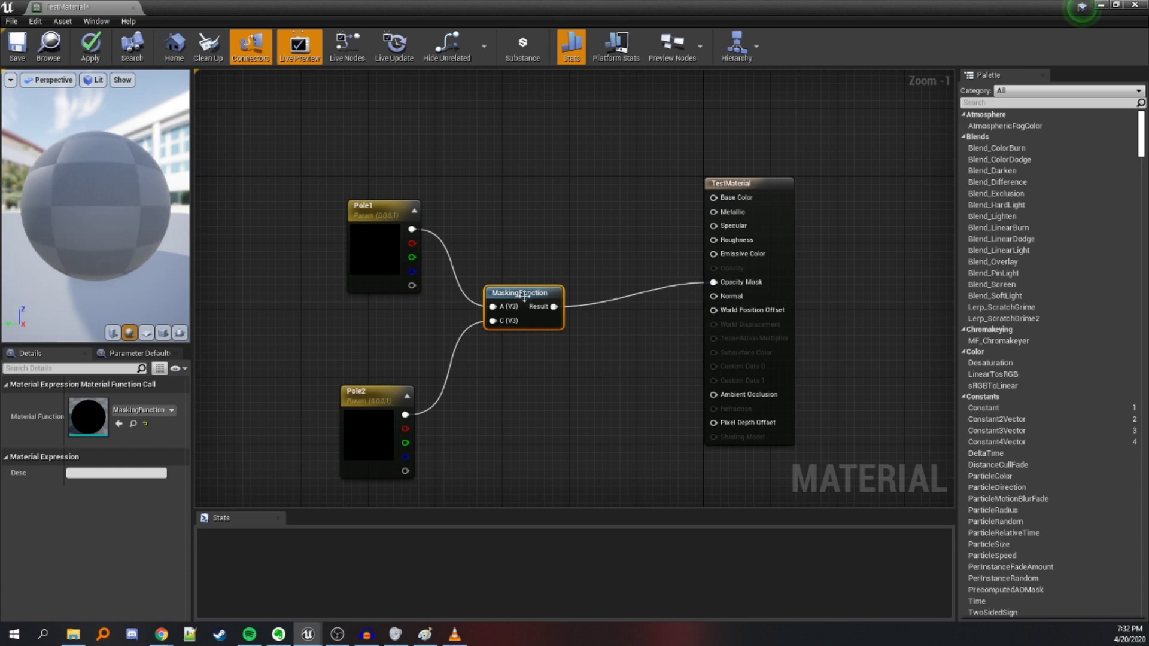